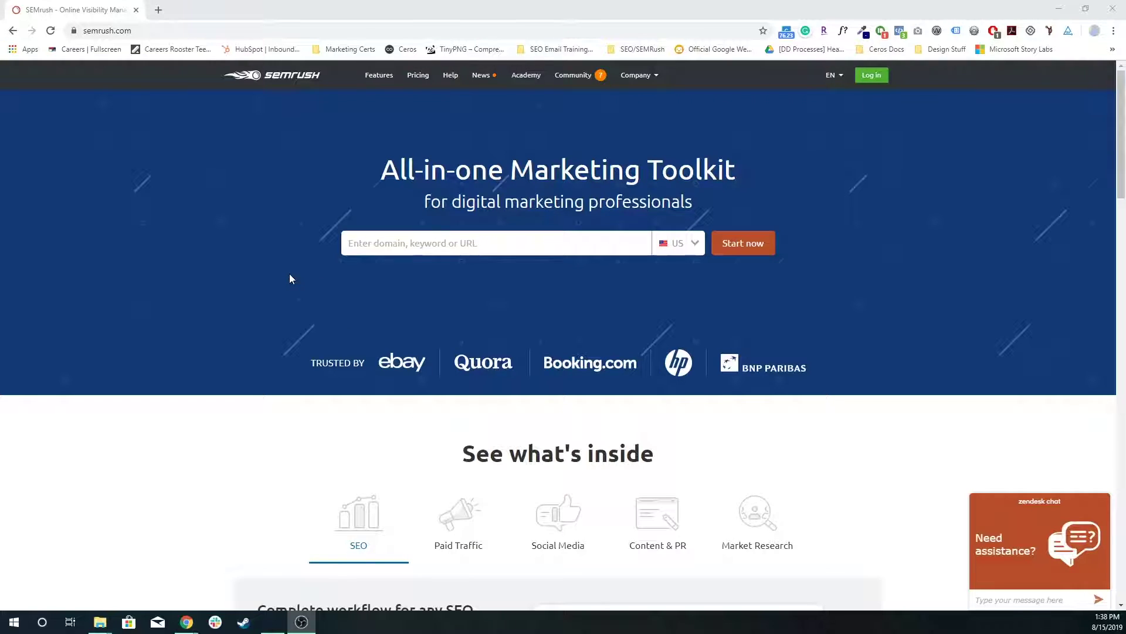
Step: Scroll through the SEMrush home page and log in to the account
{"action": "scroll", "coordinate": [297, 302], "scroll_direction": "down", "scroll_amount": 2}
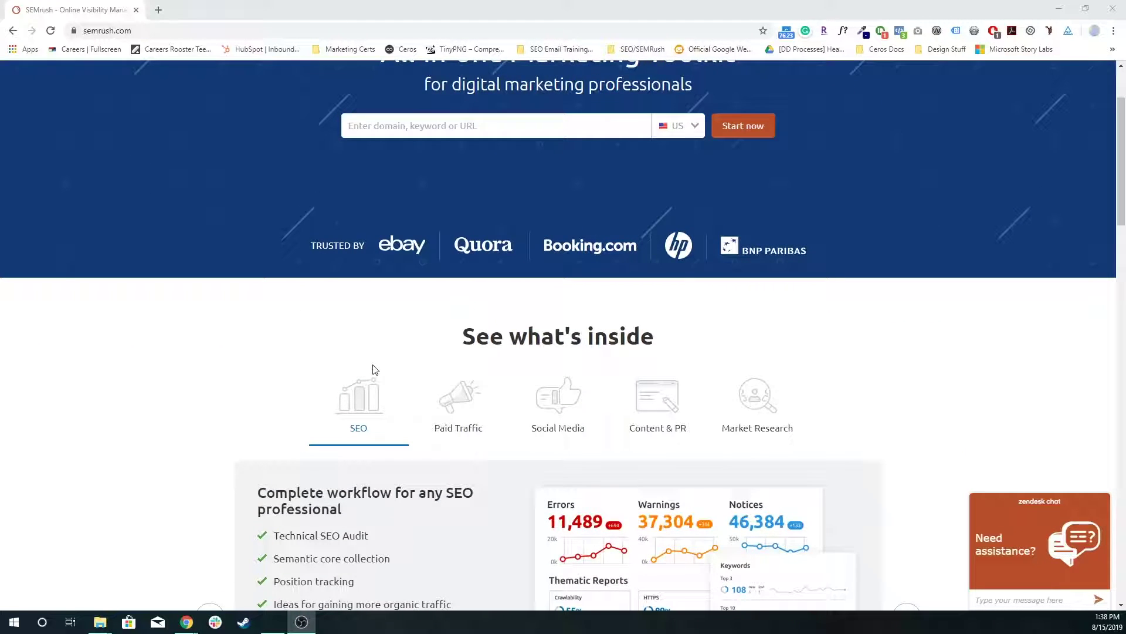
{"action": "scroll", "coordinate": [376, 370], "scroll_direction": "down", "scroll_amount": 4}
{"action": "scroll", "coordinate": [375, 369], "scroll_direction": "up", "scroll_amount": 4}
{"action": "scroll", "coordinate": [375, 369], "scroll_direction": "down", "scroll_amount": 6}
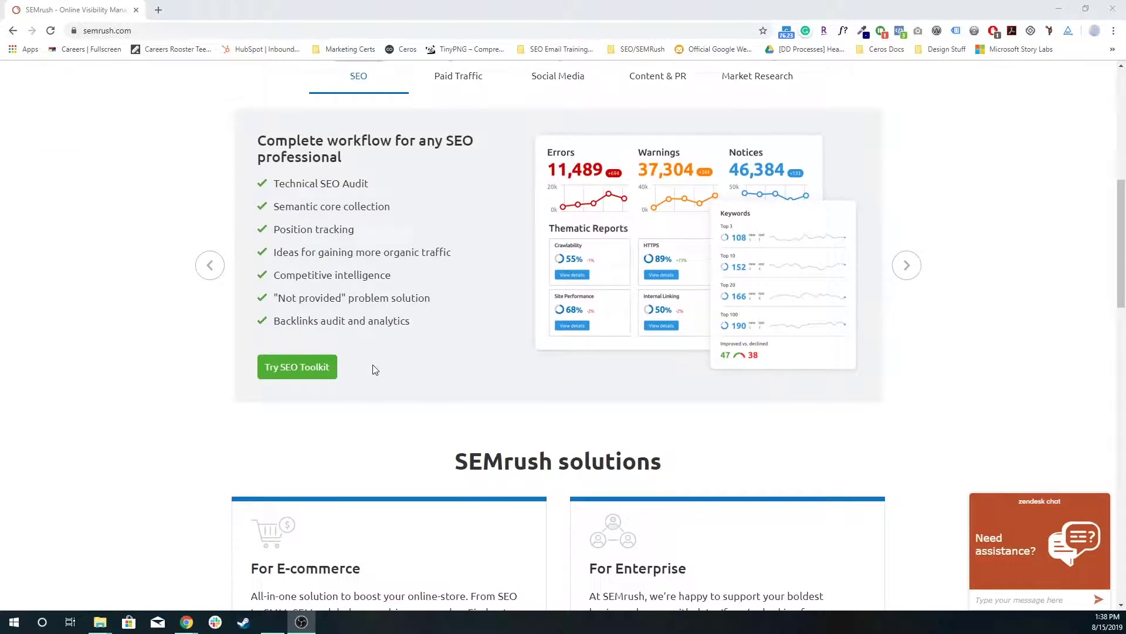
{"action": "scroll", "coordinate": [376, 369], "scroll_direction": "down", "scroll_amount": 5}
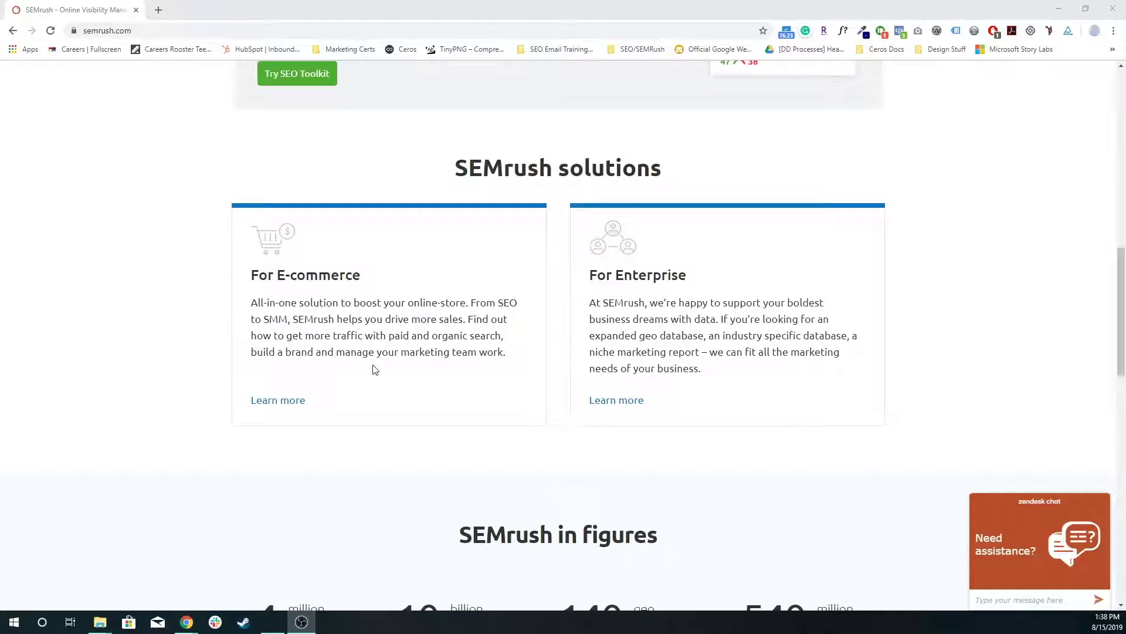
{"action": "scroll", "coordinate": [375, 369], "scroll_direction": "down", "scroll_amount": 6}
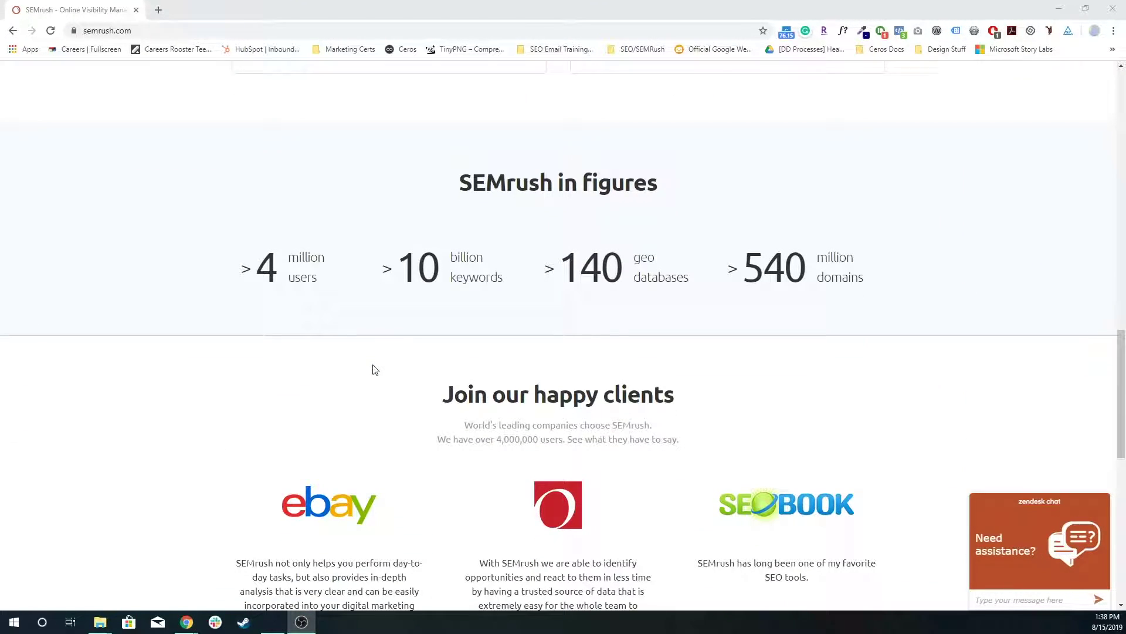
{"action": "scroll", "coordinate": [376, 369], "scroll_direction": "down", "scroll_amount": 7}
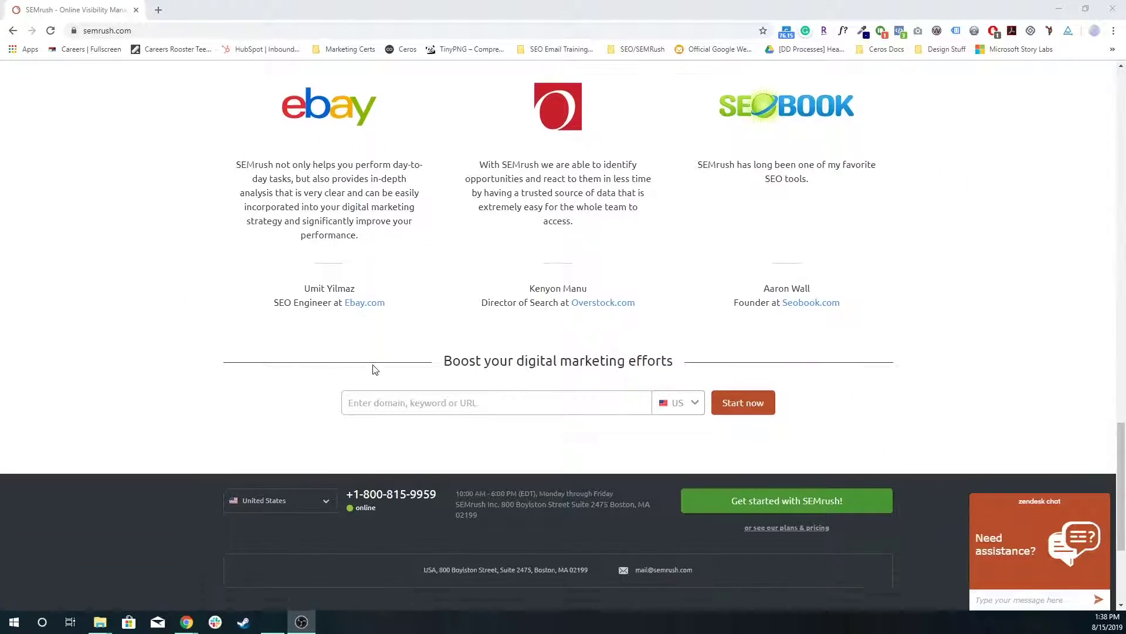
{"action": "scroll", "coordinate": [375, 370], "scroll_direction": "down", "scroll_amount": 3}
{"action": "scroll", "coordinate": [375, 369], "scroll_direction": "up", "scroll_amount": 9}
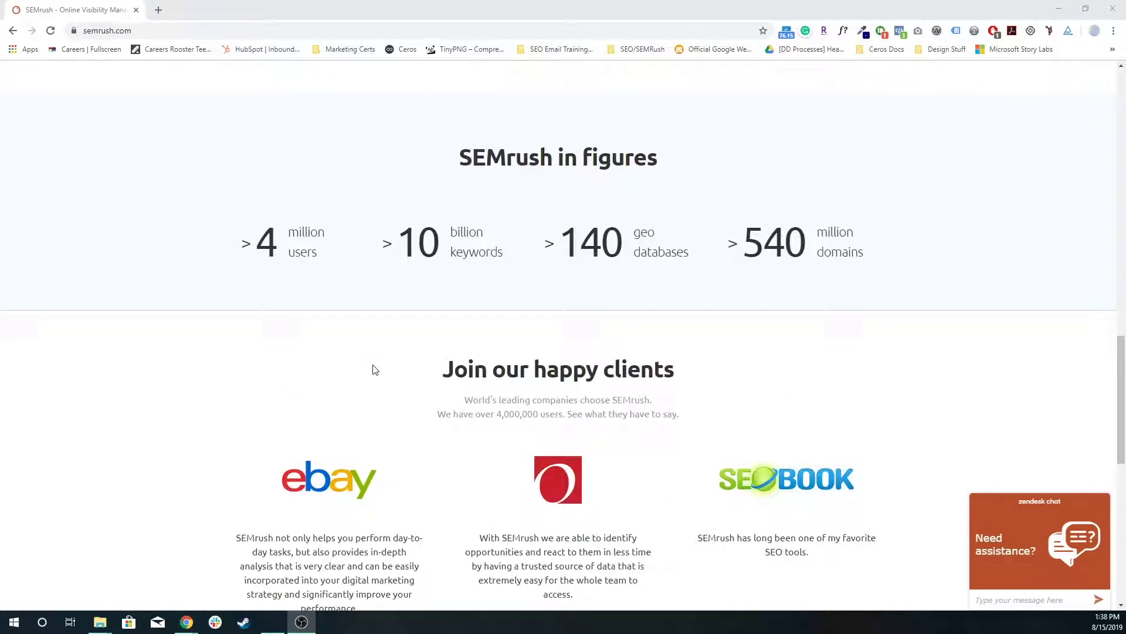
{"action": "scroll", "coordinate": [375, 370], "scroll_direction": "up", "scroll_amount": 14}
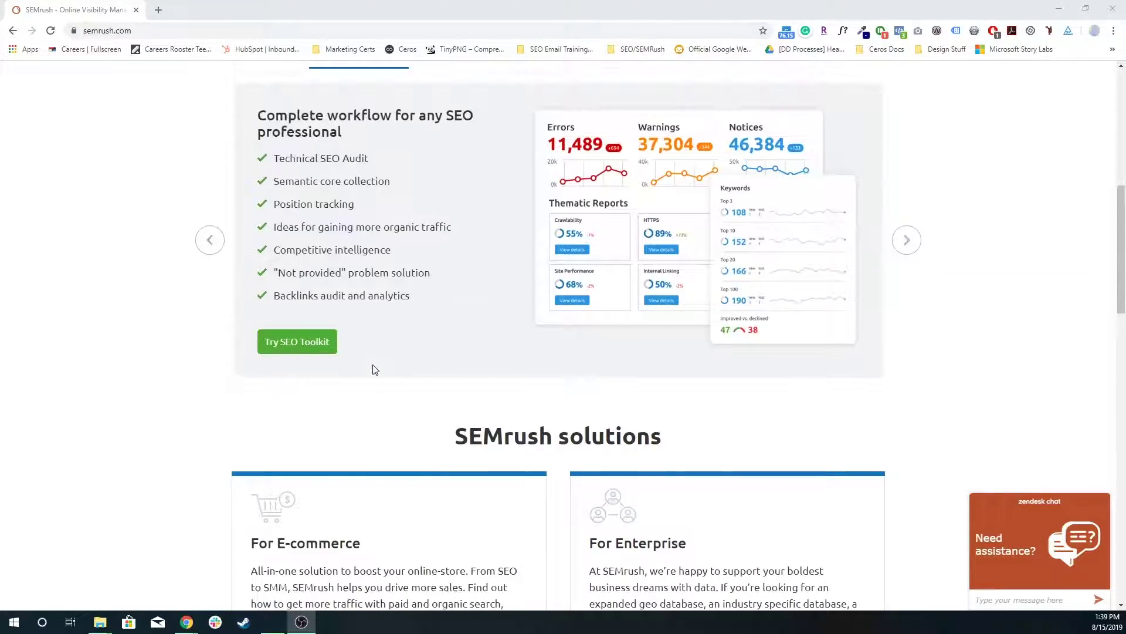
{"action": "scroll", "coordinate": [375, 370], "scroll_direction": "up", "scroll_amount": 5}
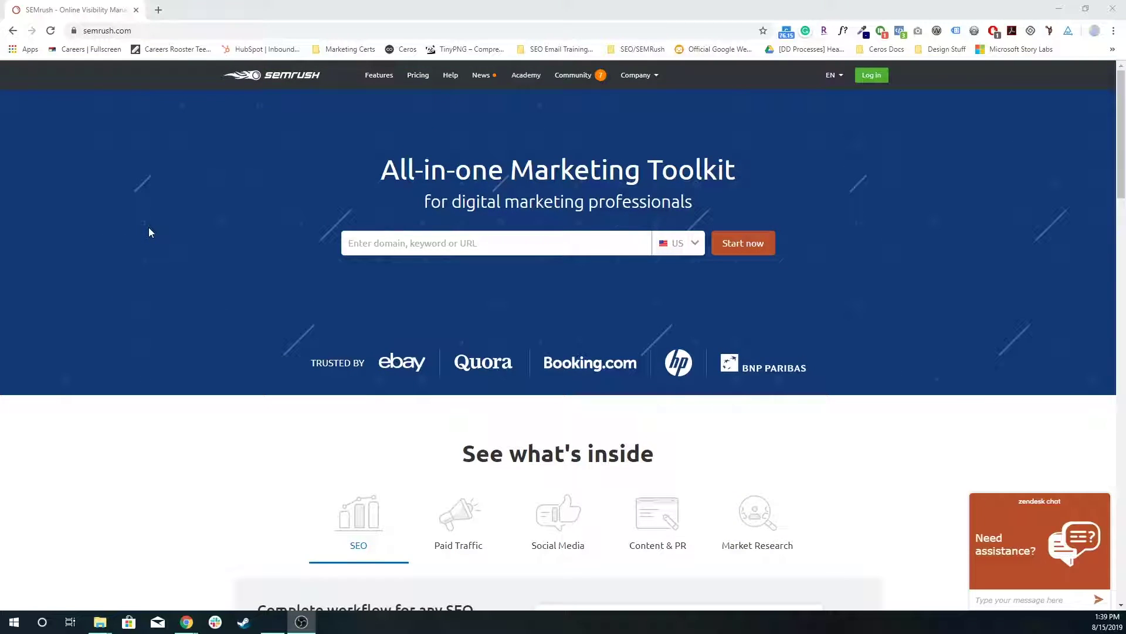
{"action": "left_click_drag", "start_coordinate": [382, 171], "coordinate": [593, 174]}
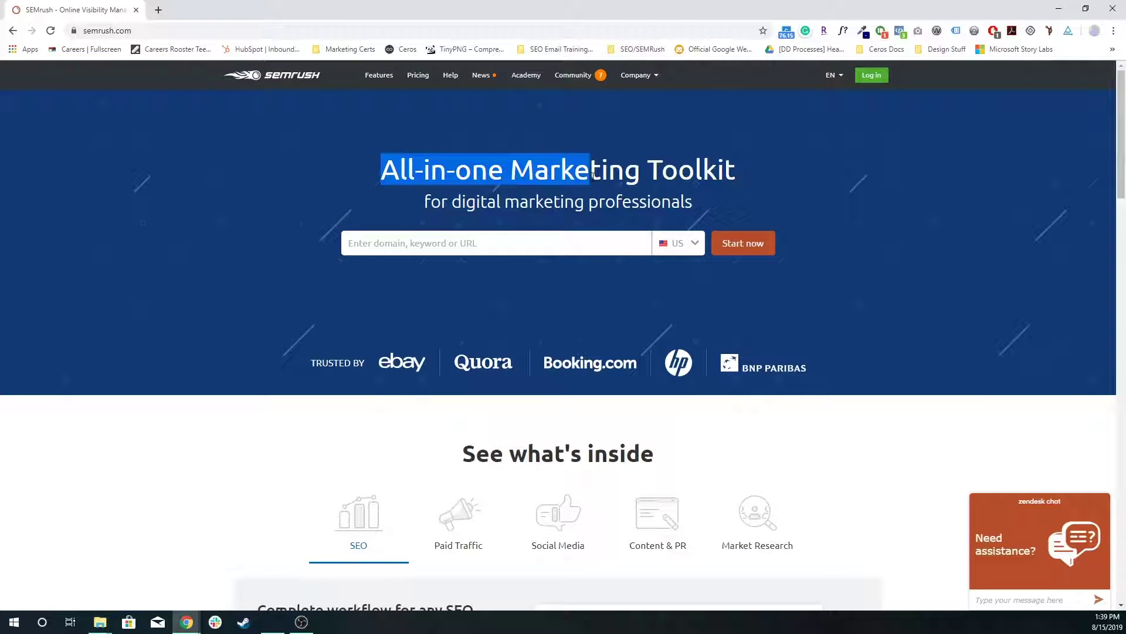
{"action": "left_click", "coordinate": [630, 169]}
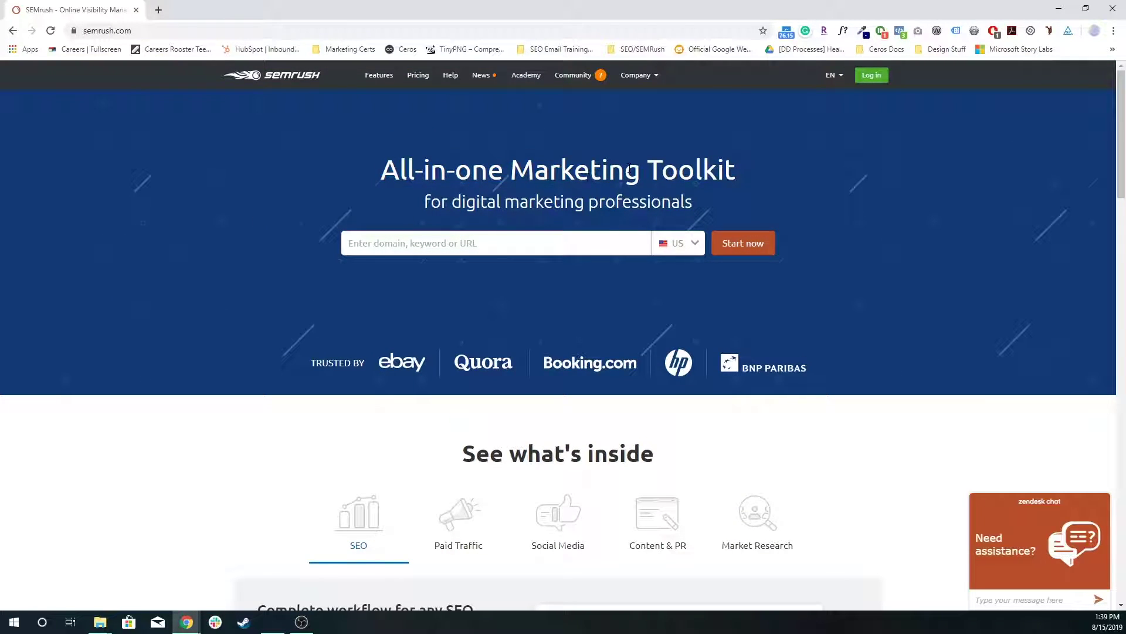
{"action": "left_click", "coordinate": [872, 75]}
{"action": "left_click", "coordinate": [568, 297]}
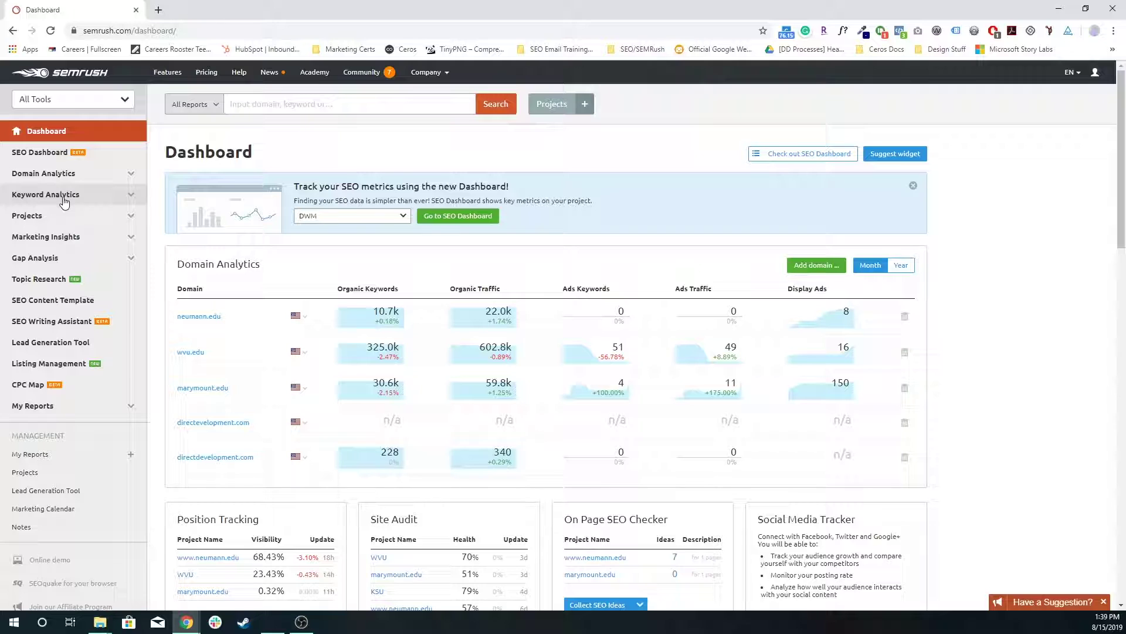
Step: Expand Keyword Analytics and browse the Advertising, Social Media and SEO toolkits before returning to all tools
{"action": "left_click", "coordinate": [66, 199]}
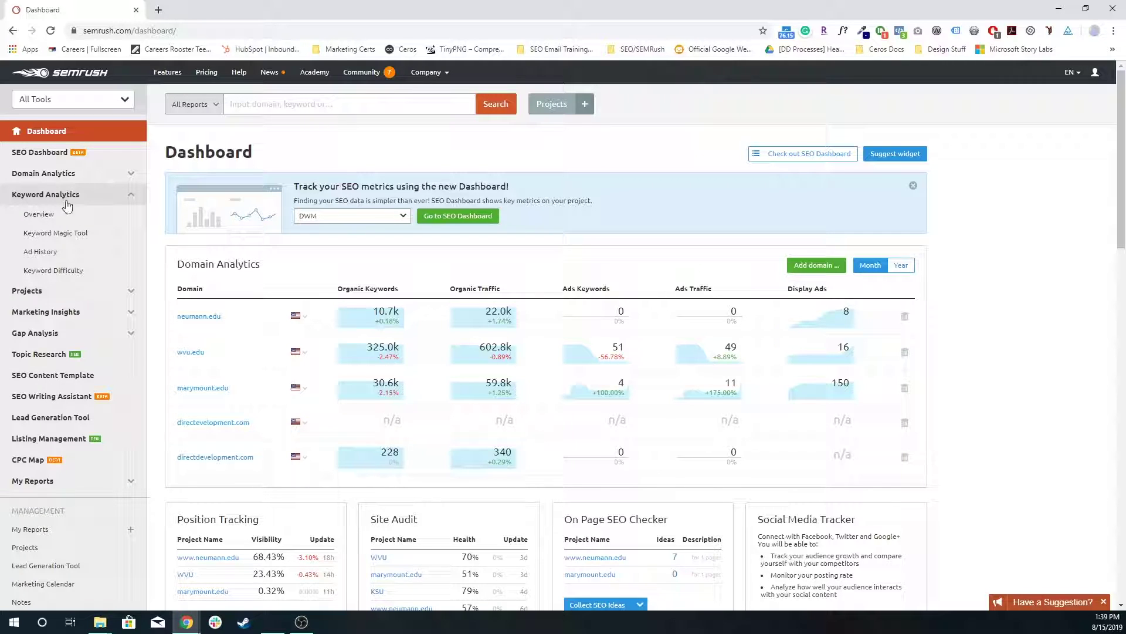
{"action": "left_click", "coordinate": [61, 102]}
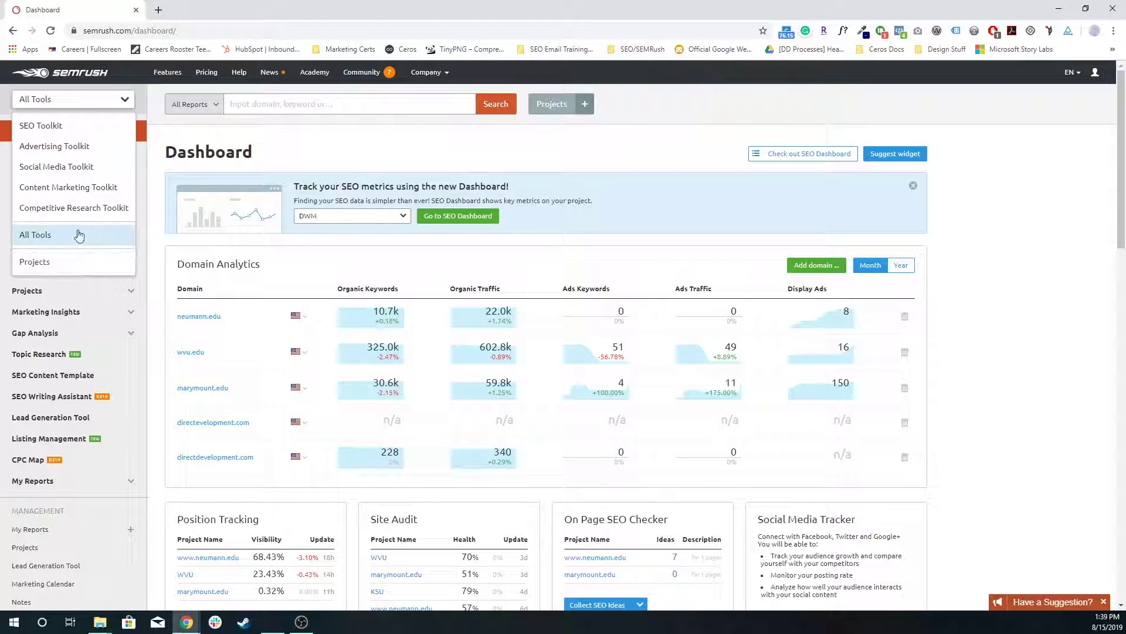
{"action": "left_click", "coordinate": [99, 101]}
{"action": "left_click", "coordinate": [99, 101]}
{"action": "left_click", "coordinate": [98, 101]}
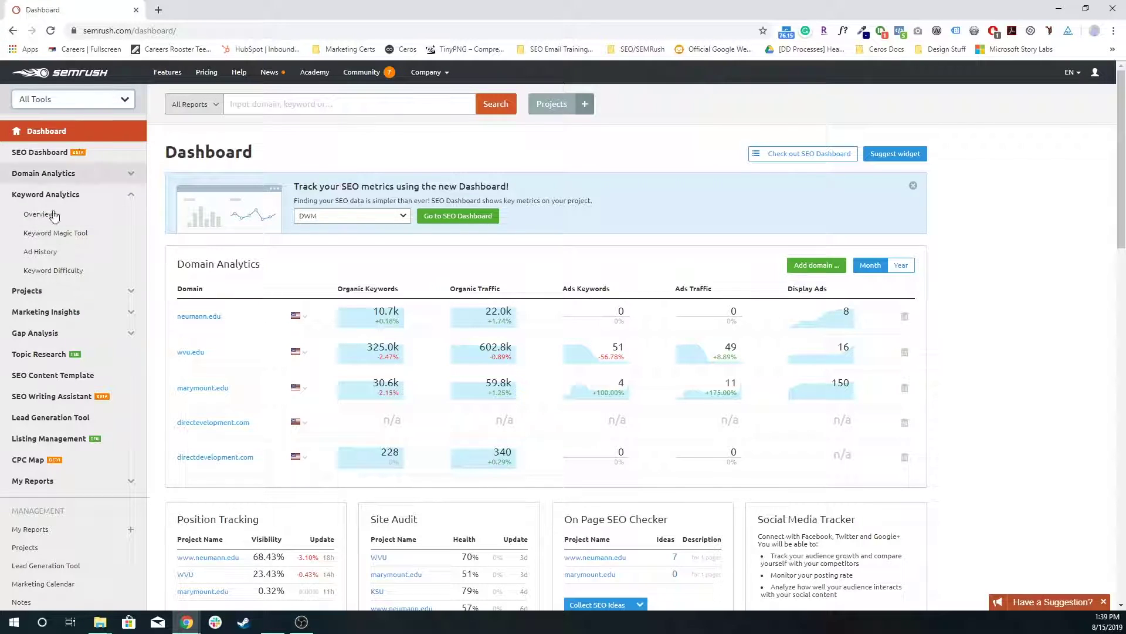
{"action": "left_click", "coordinate": [73, 100]}
{"action": "left_click", "coordinate": [73, 144]}
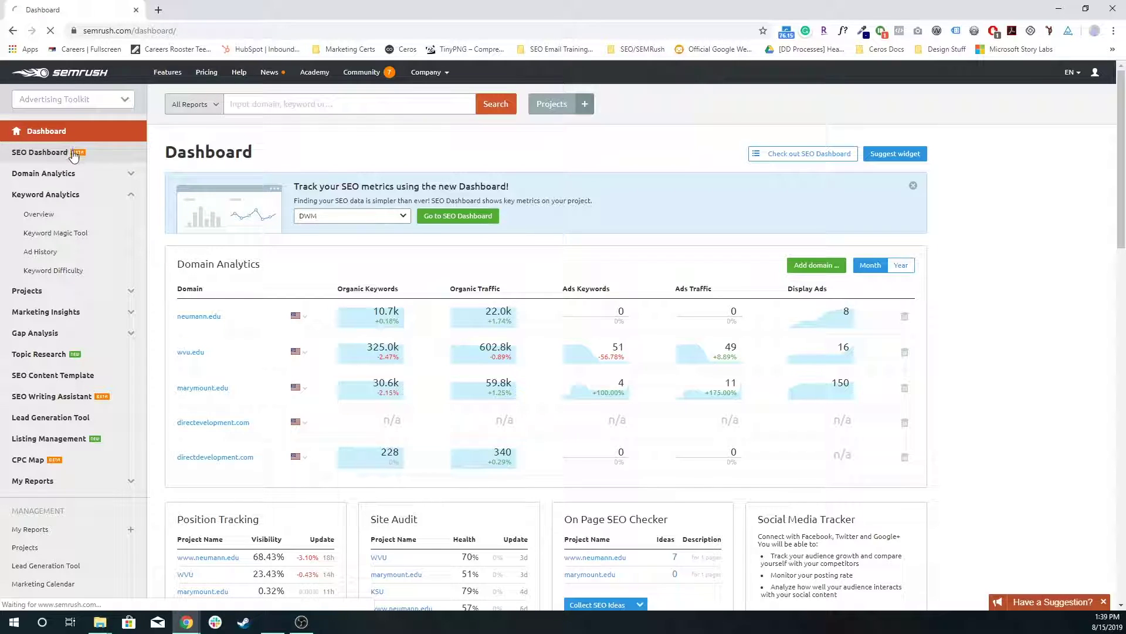
{"action": "left_click", "coordinate": [88, 101]}
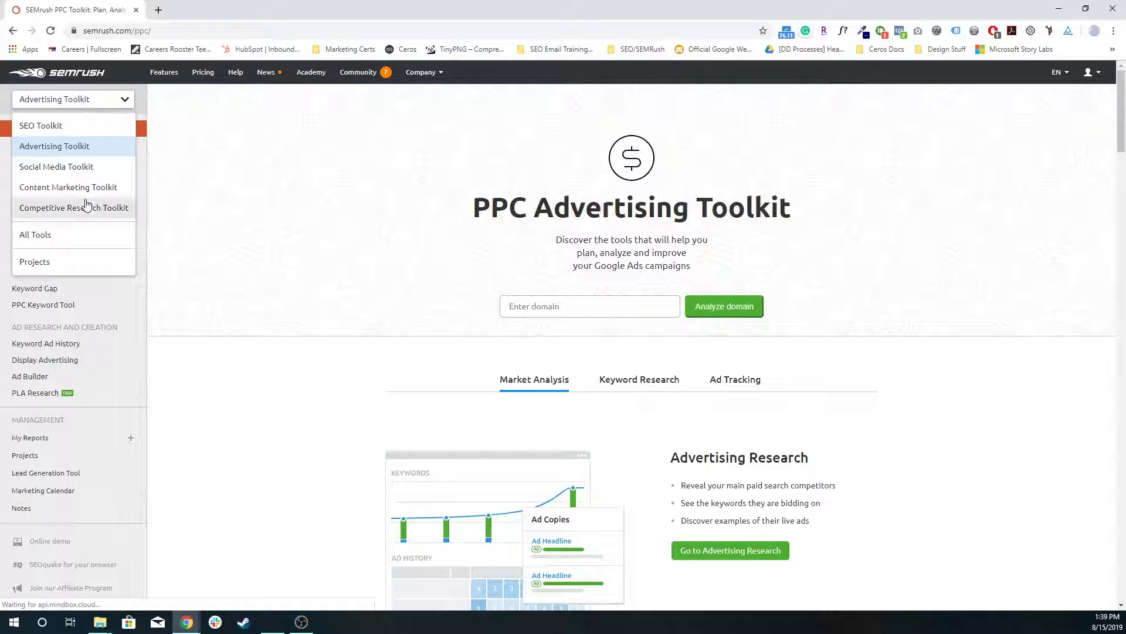
{"action": "left_click", "coordinate": [91, 171]}
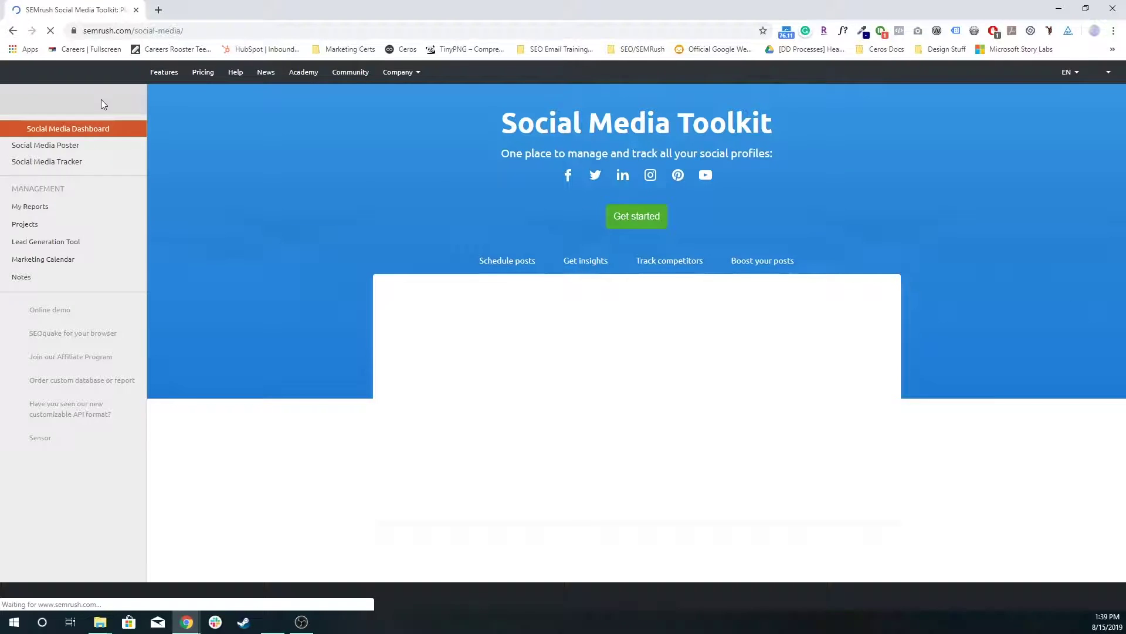
{"action": "left_click", "coordinate": [101, 99]}
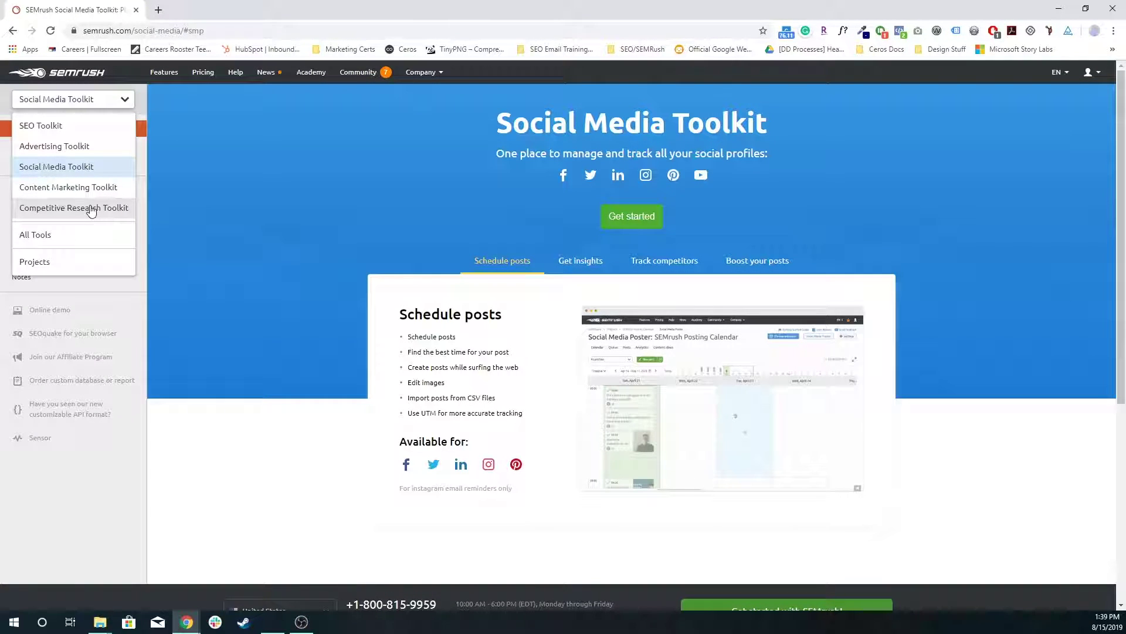
{"action": "left_click", "coordinate": [68, 132]}
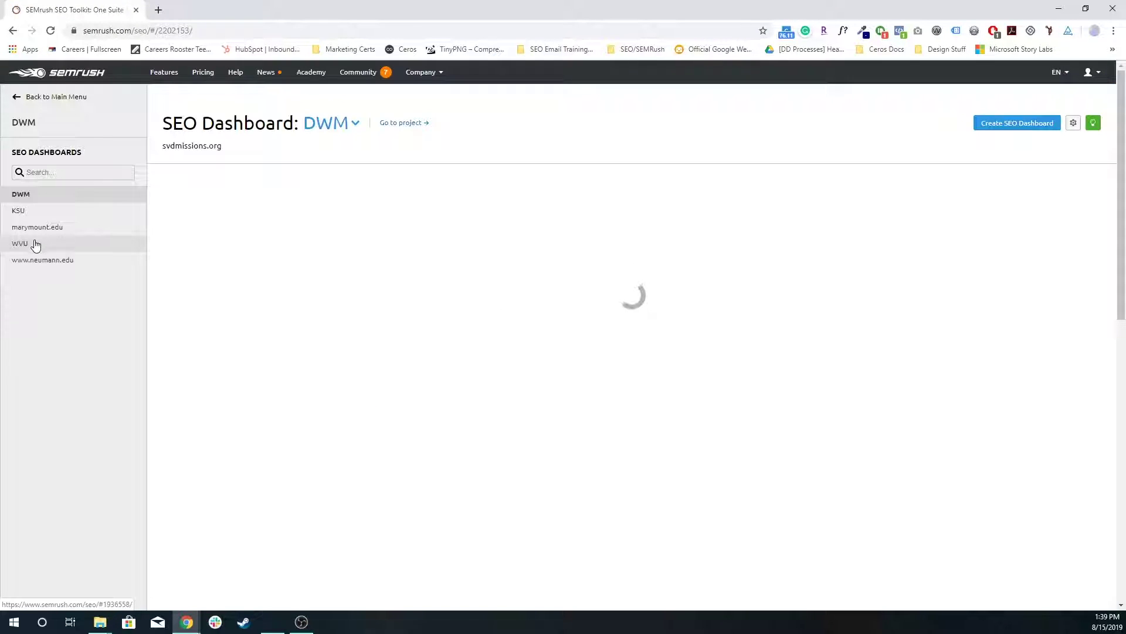
{"action": "left_click", "coordinate": [20, 101]}
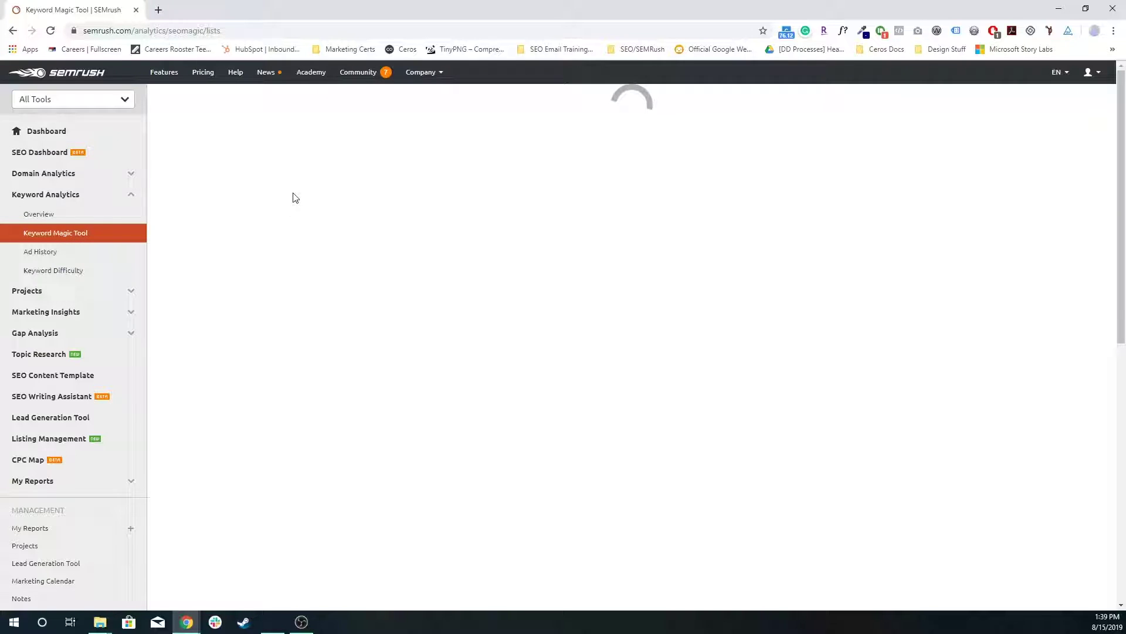
Step: Search the Keyword Magic Tool for 'video marketing', which creates List 29
{"action": "left_click", "coordinate": [494, 265]}
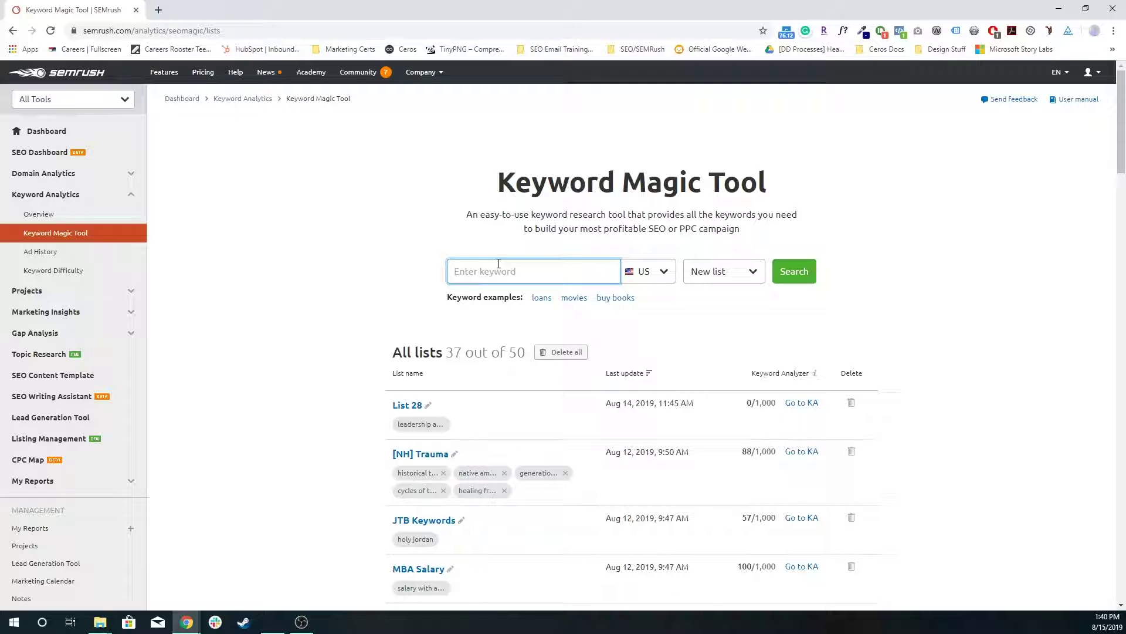
{"action": "type", "text": "video marketing"}
{"action": "key", "text": "Return"}
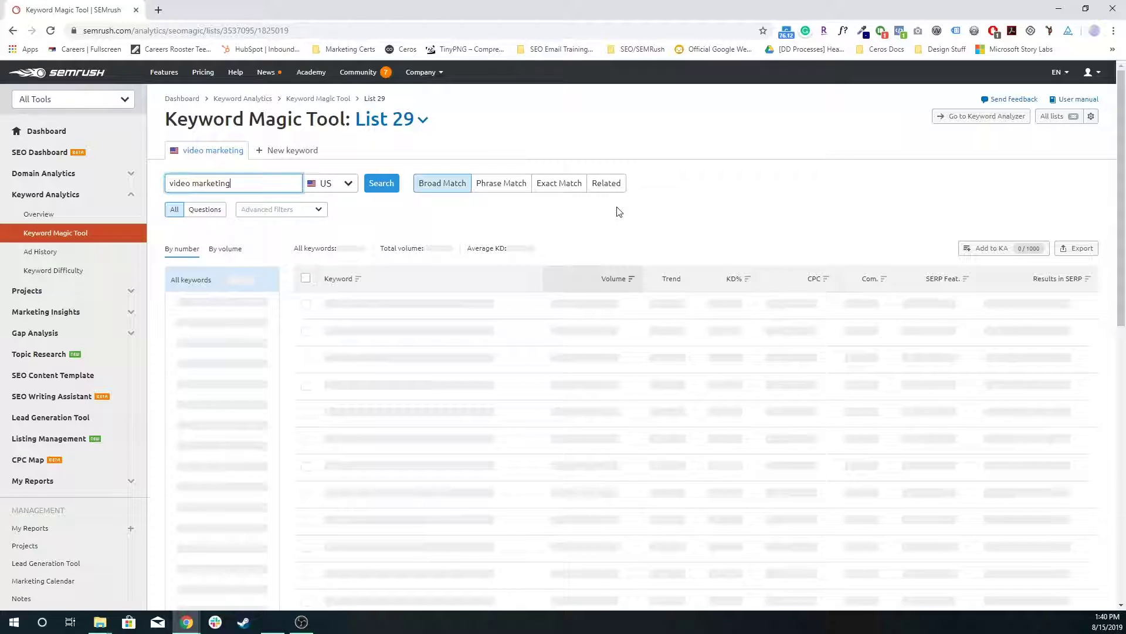
Step: Scroll through the 12,111 broad-match 'video marketing' keywords and back to the top
{"action": "left_click", "coordinate": [645, 209]}
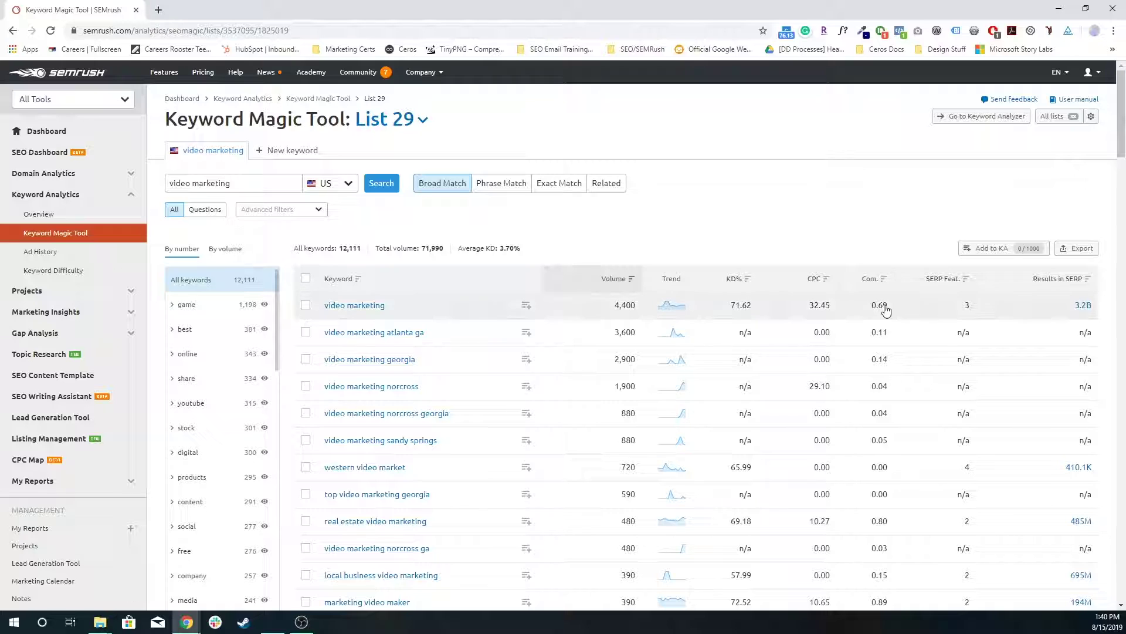
{"action": "mouse_move", "coordinate": [874, 284]}
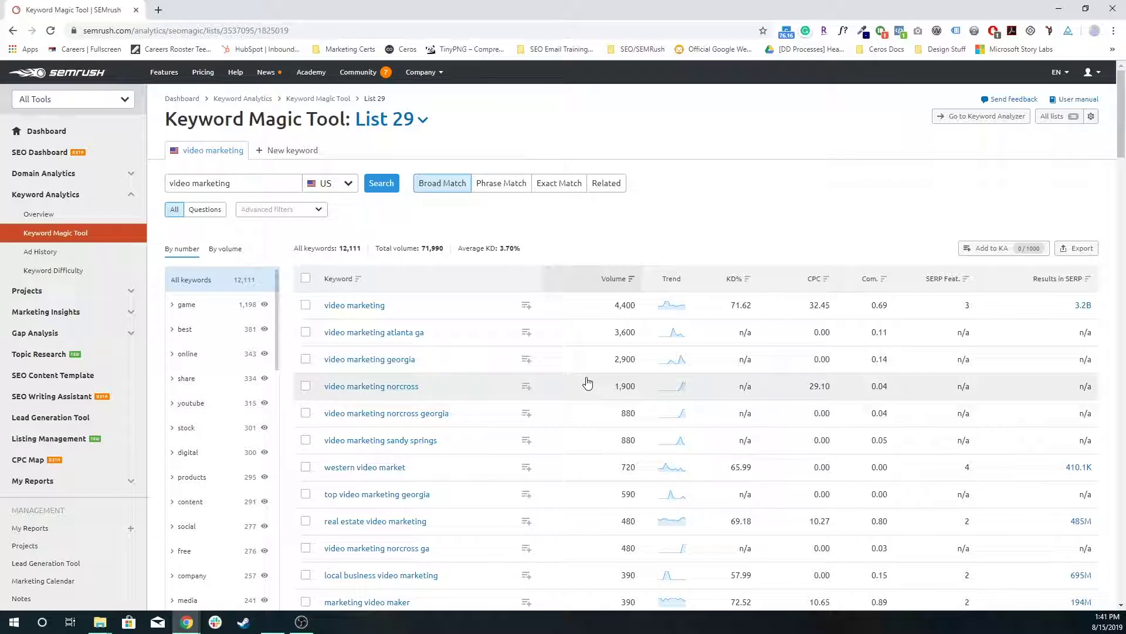
{"action": "scroll", "coordinate": [376, 322], "scroll_direction": "down", "scroll_amount": 4}
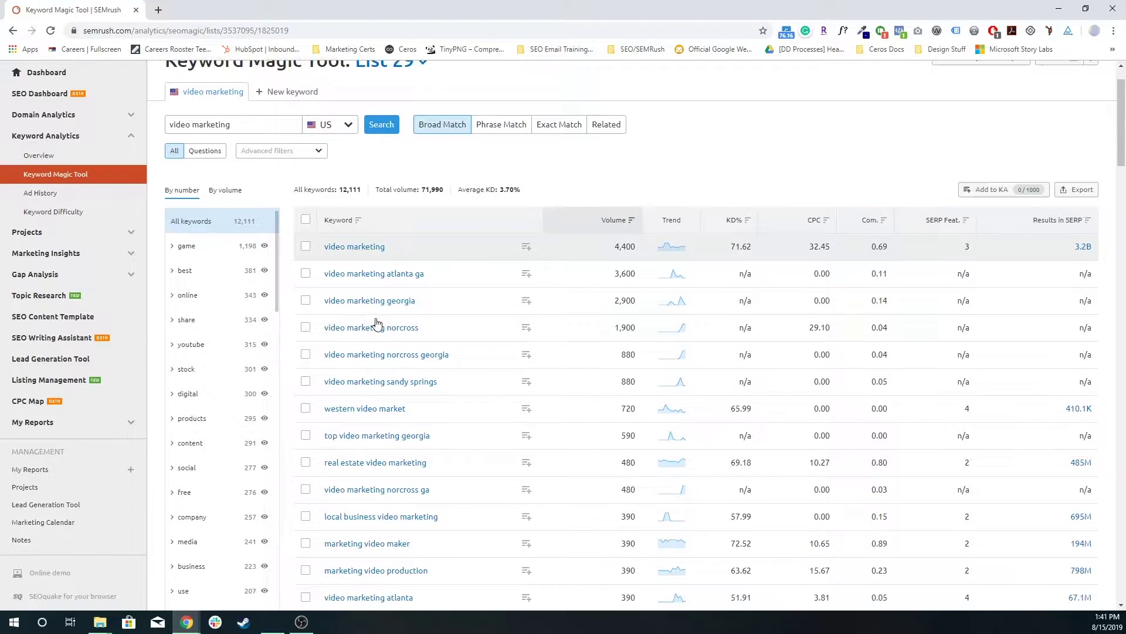
{"action": "scroll", "coordinate": [377, 322], "scroll_direction": "down", "scroll_amount": 3}
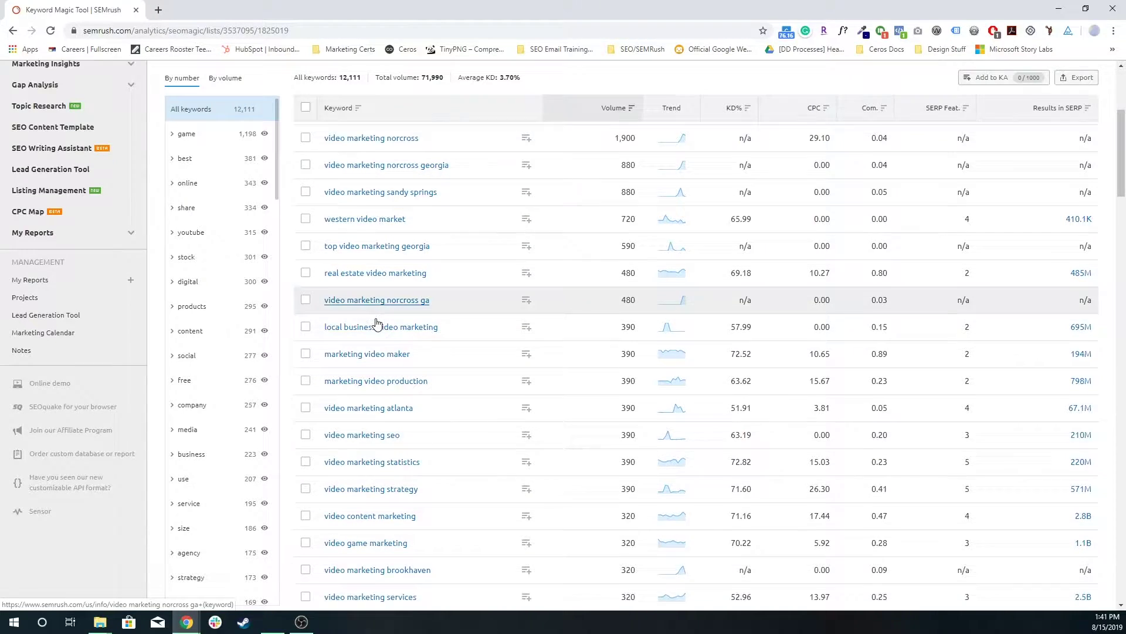
{"action": "scroll", "coordinate": [377, 324], "scroll_direction": "down", "scroll_amount": 2}
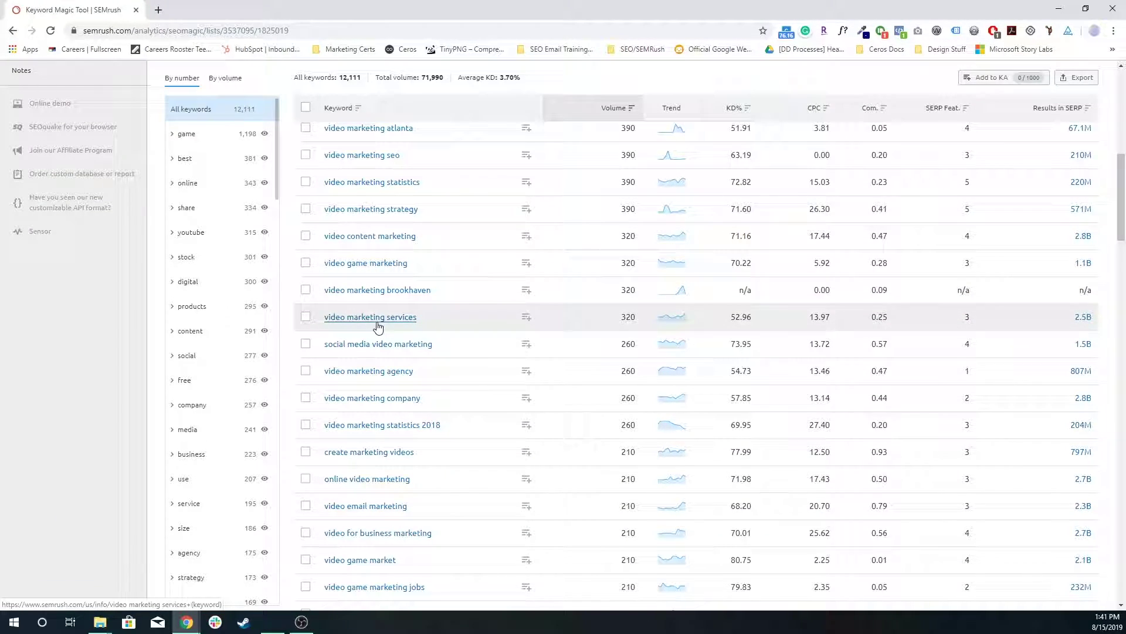
{"action": "scroll", "coordinate": [378, 325], "scroll_direction": "up", "scroll_amount": 7}
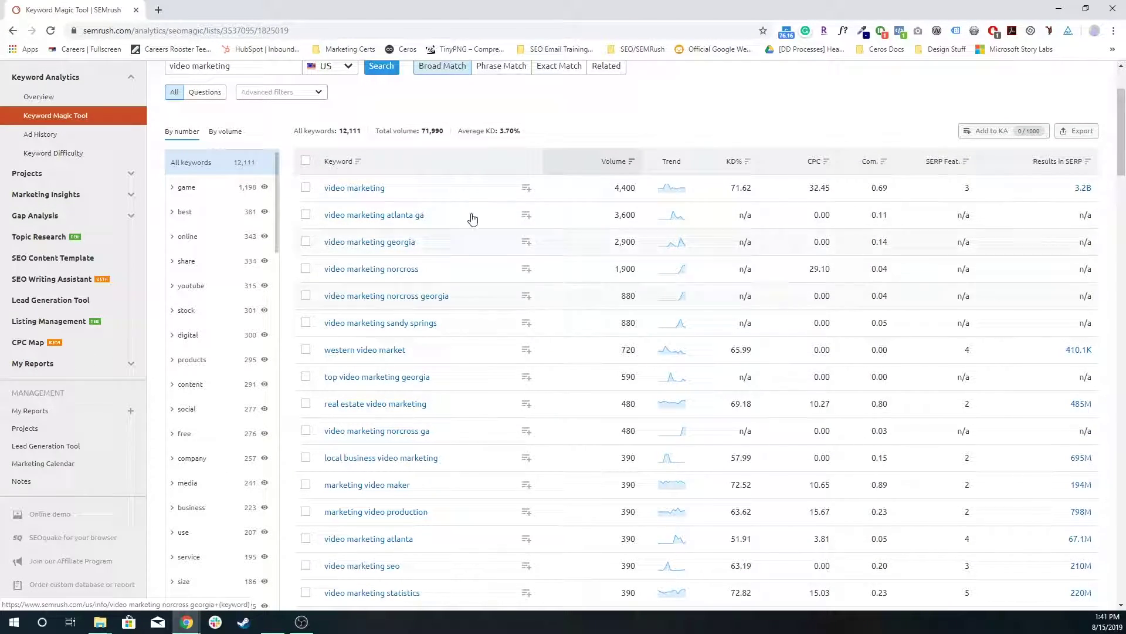
{"action": "scroll", "coordinate": [423, 319], "scroll_direction": "down", "scroll_amount": 1}
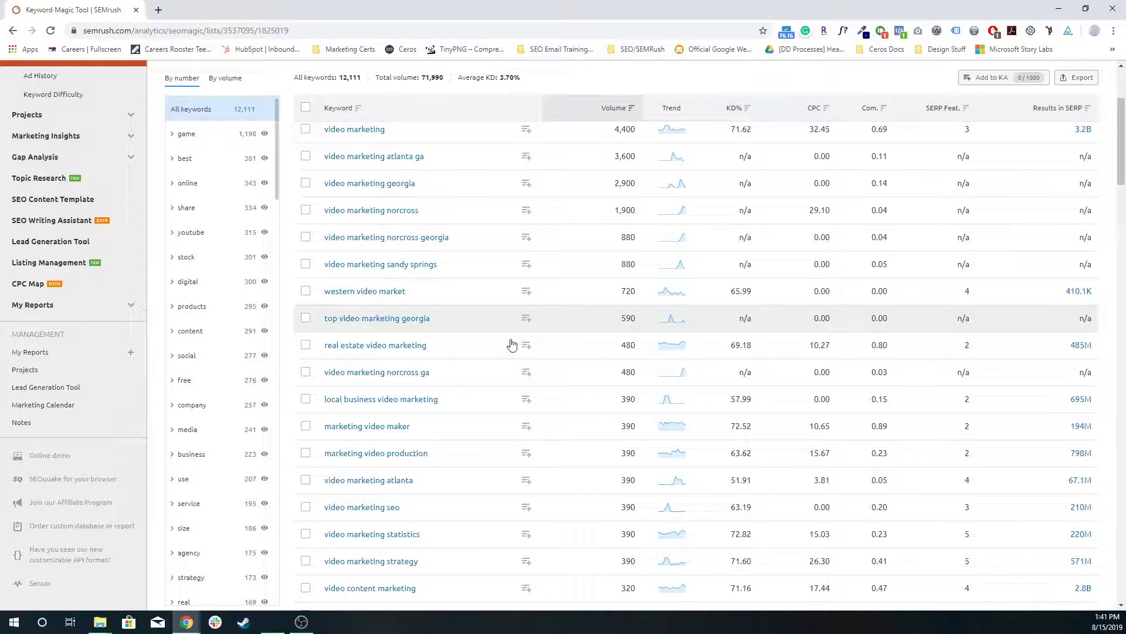
{"action": "scroll", "coordinate": [510, 345], "scroll_direction": "down", "scroll_amount": 1}
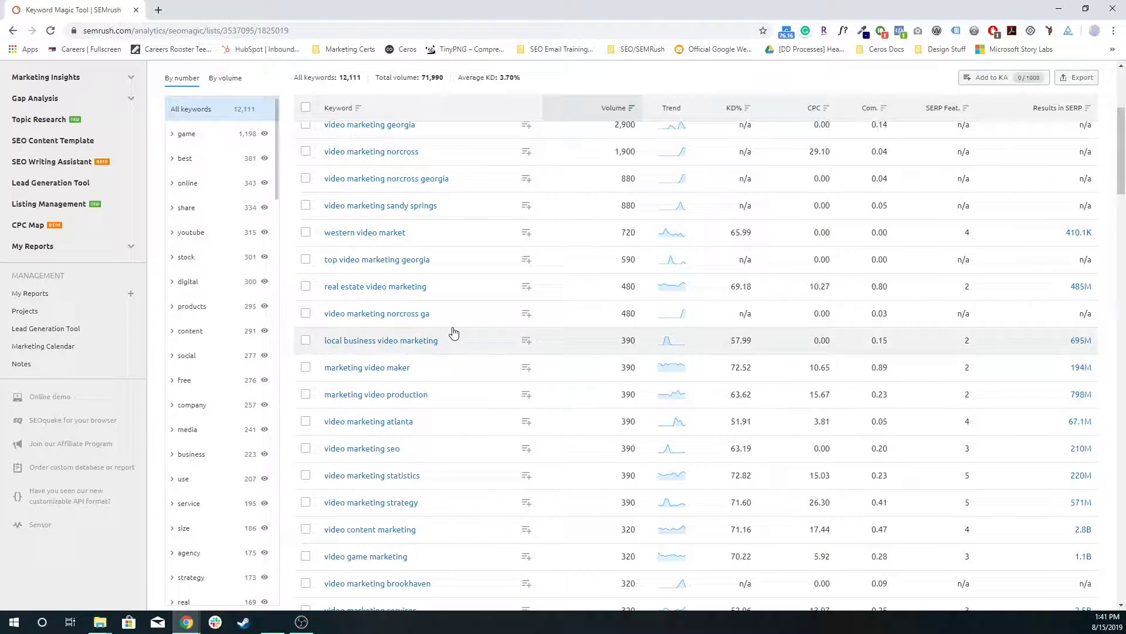
{"action": "scroll", "coordinate": [468, 373], "scroll_direction": "up", "scroll_amount": 4}
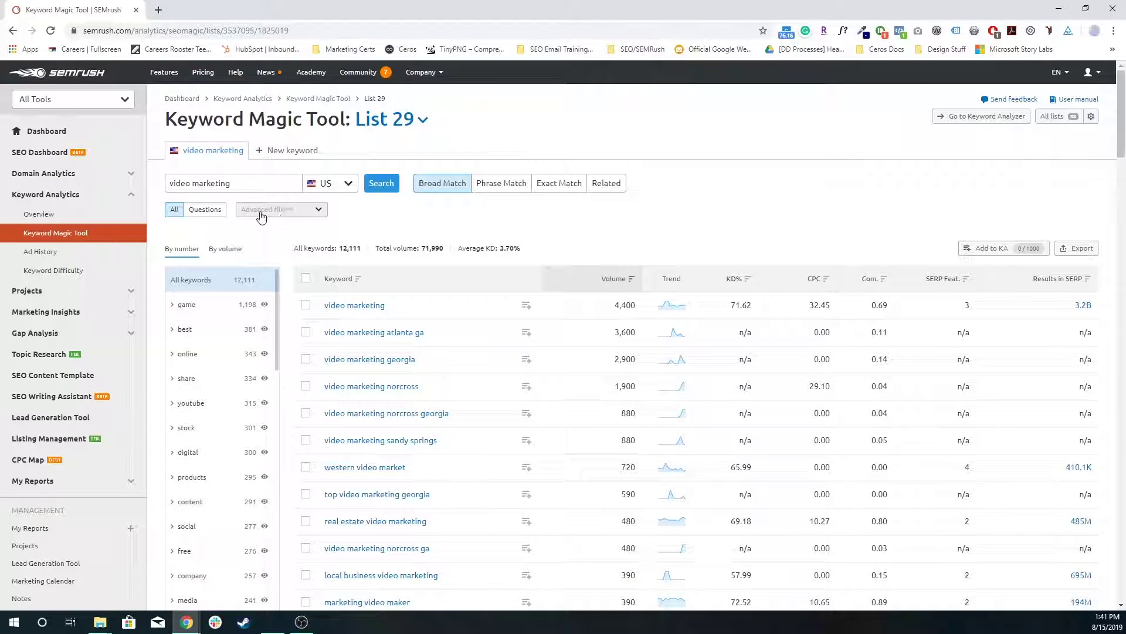
Step: Open Advanced filters and set the excluded-keywords match type to Broad Match
{"action": "left_click", "coordinate": [319, 212]}
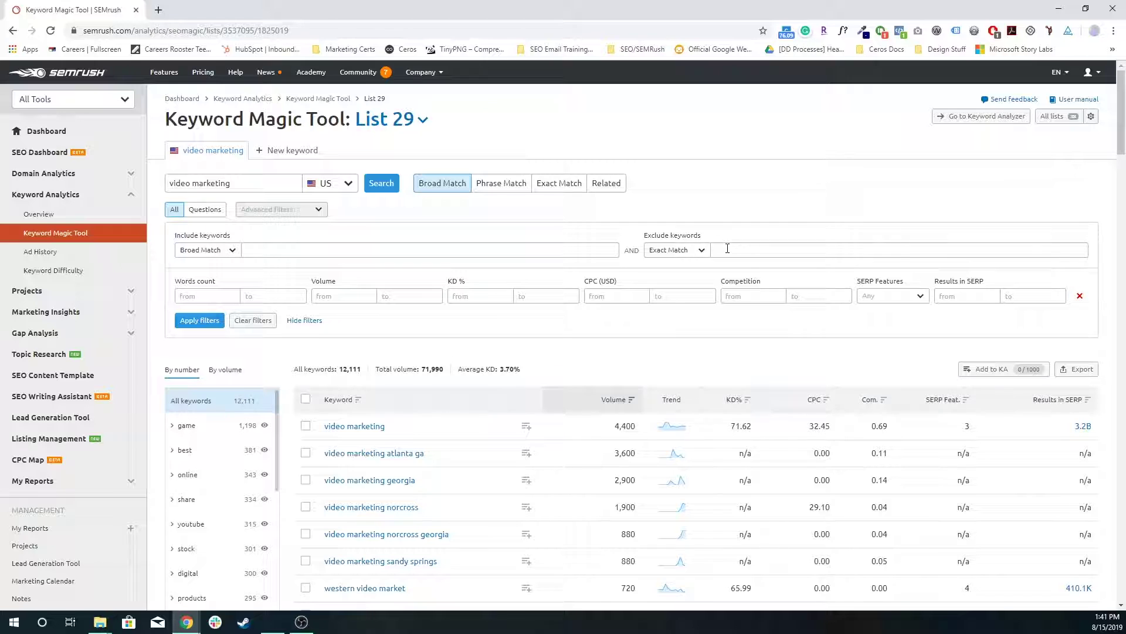
{"action": "left_click", "coordinate": [675, 250]}
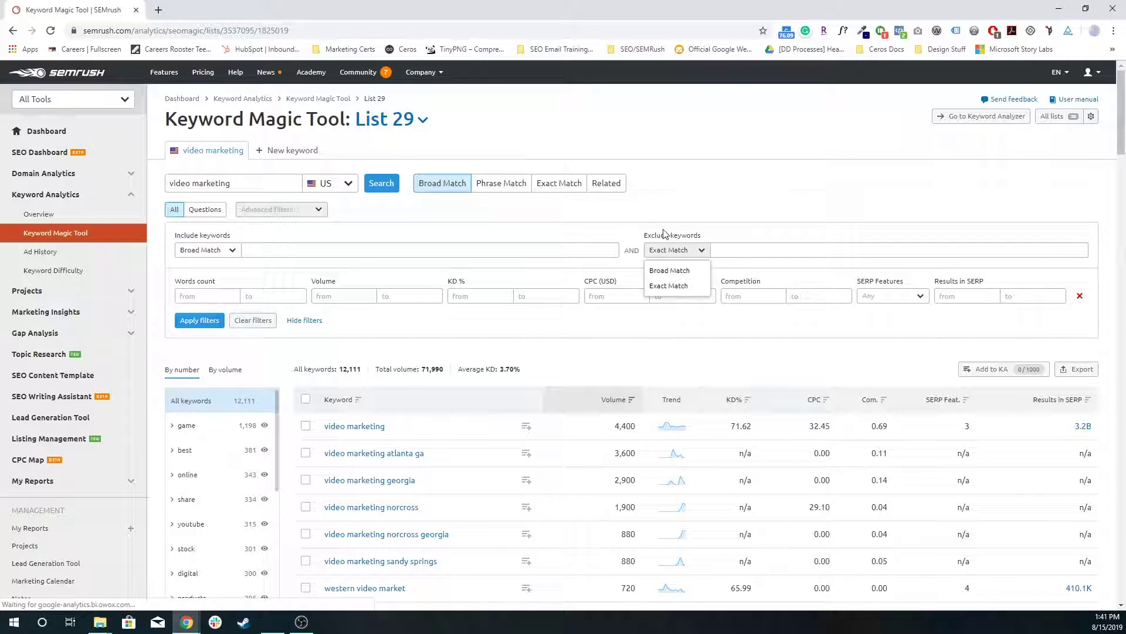
{"action": "triple_click", "coordinate": [664, 234]}
{"action": "left_click", "coordinate": [680, 250]}
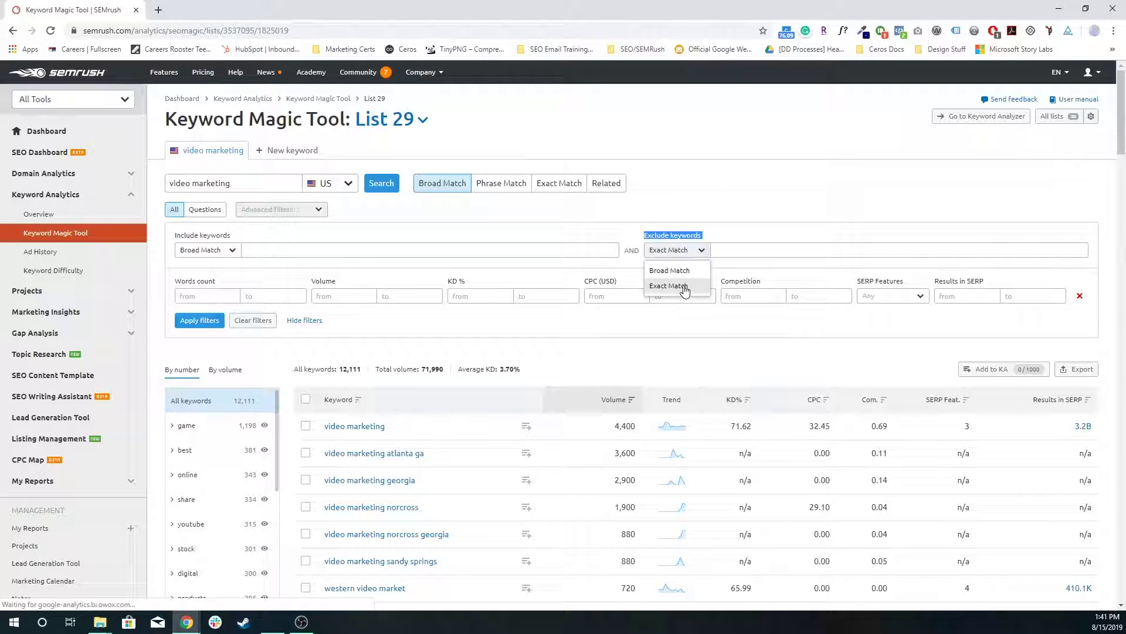
{"action": "left_click", "coordinate": [670, 270]}
Step: Exclude 'georgia' and 'ga' and apply the filters, leaving 12,086 keywords
{"action": "left_click", "coordinate": [734, 249]}
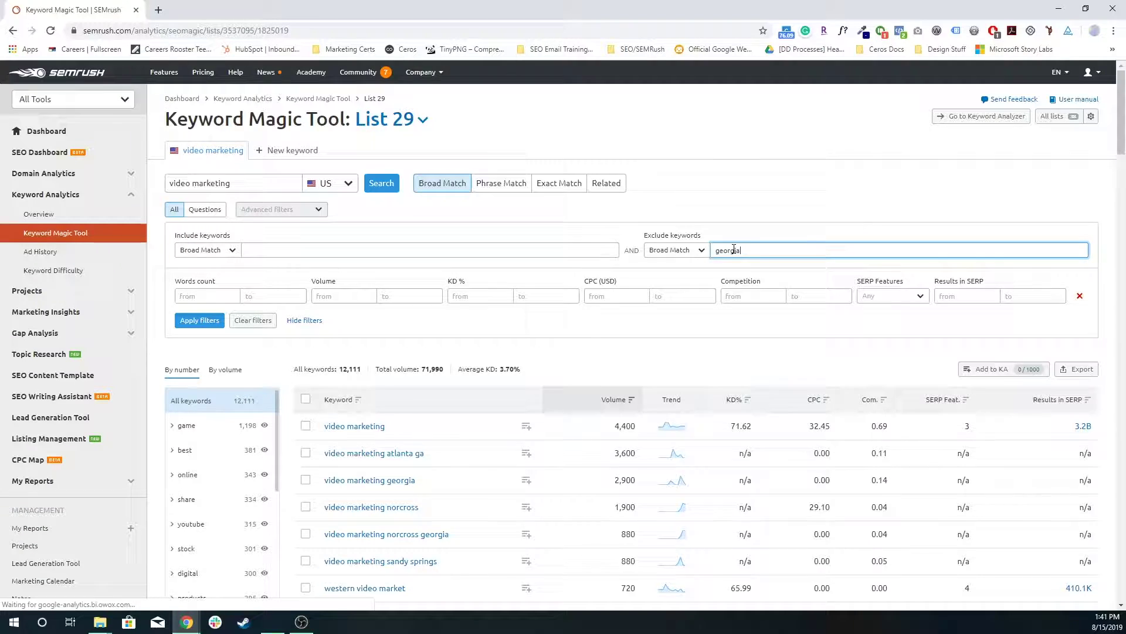
{"action": "type", "text": "georgia"}
{"action": "key", "text": "Return"}
{"action": "type", "text": "g"}
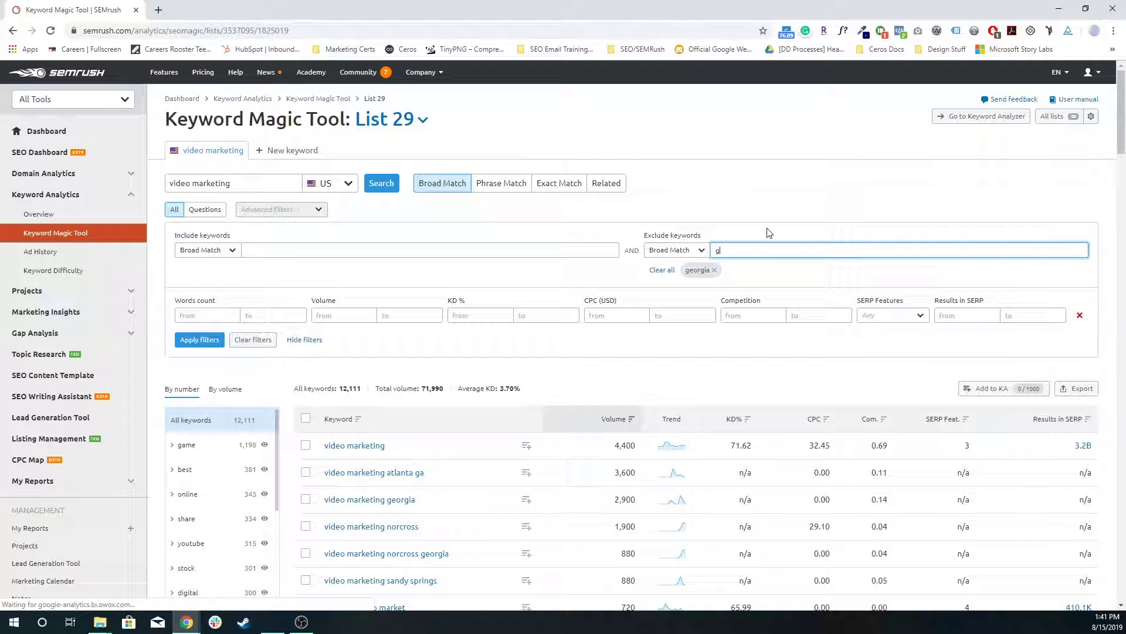
{"action": "type", "text": "a"}
{"action": "left_click", "coordinate": [200, 340]}
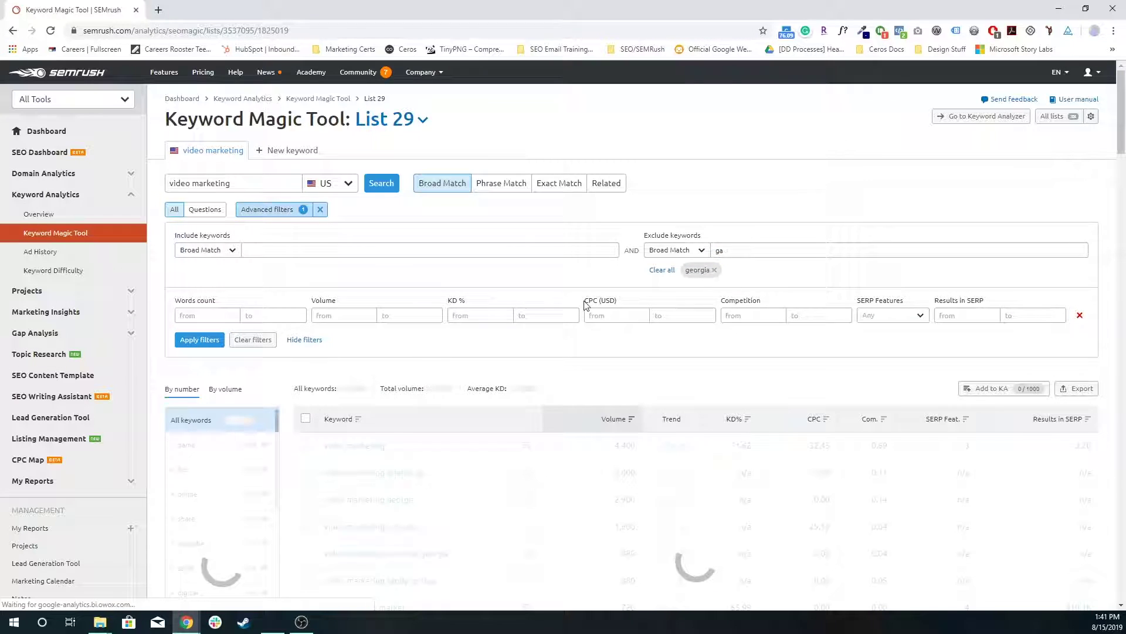
{"action": "left_click", "coordinate": [830, 253]}
{"action": "key", "text": "Return"}
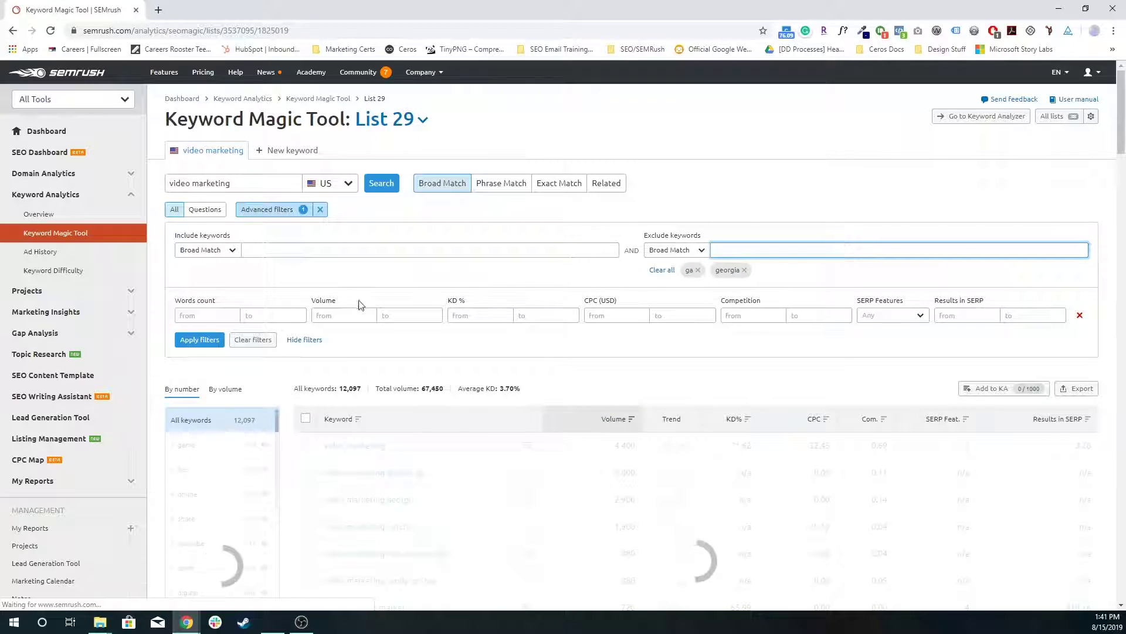
{"action": "left_click", "coordinate": [202, 340]}
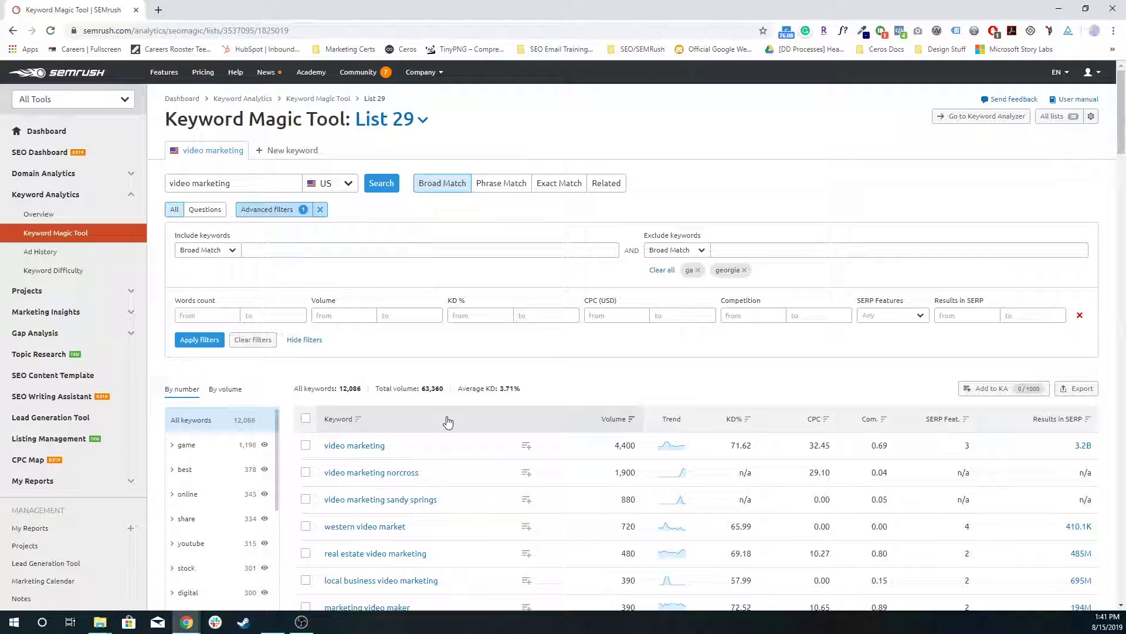
{"action": "scroll", "coordinate": [549, 369], "scroll_direction": "down", "scroll_amount": 1}
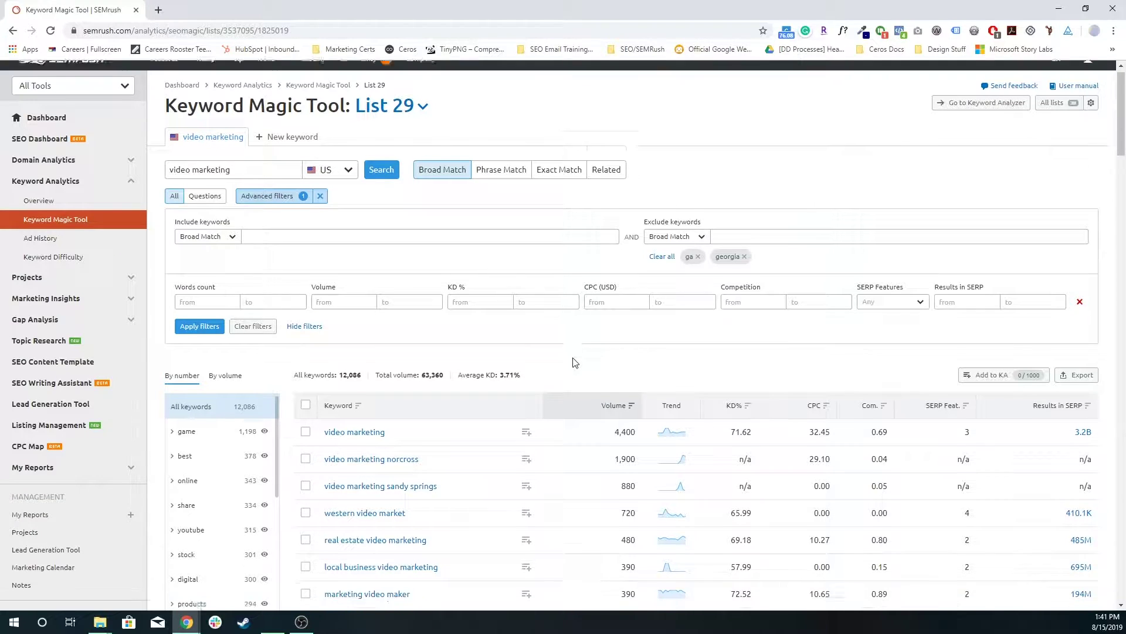
{"action": "scroll", "coordinate": [542, 390], "scroll_direction": "down", "scroll_amount": 2}
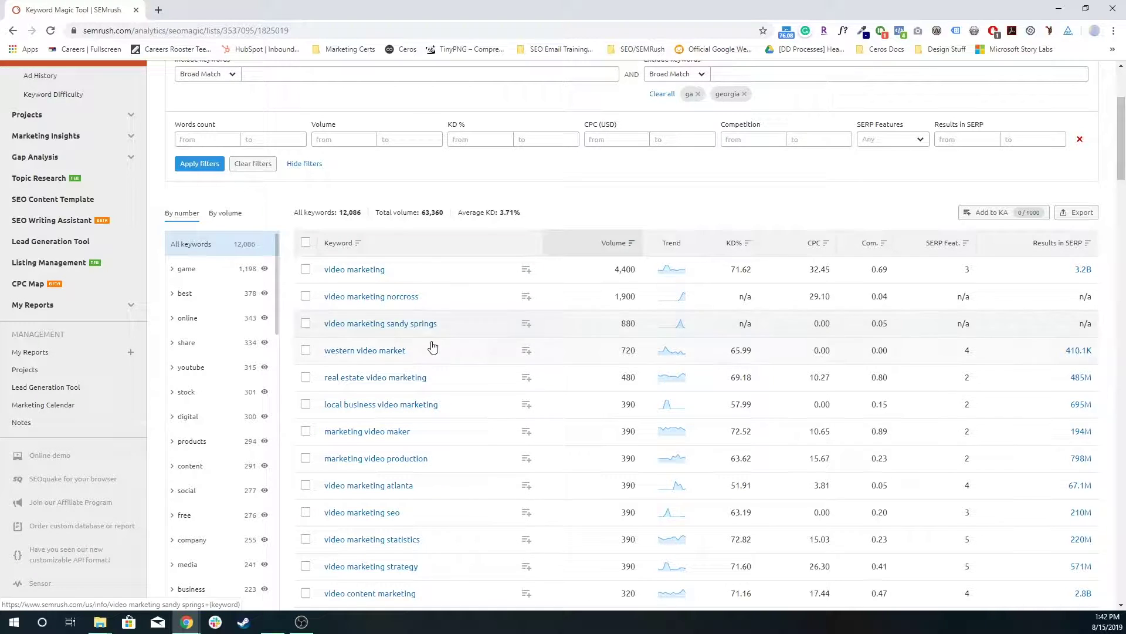
{"action": "scroll", "coordinate": [433, 347], "scroll_direction": "down", "scroll_amount": 2}
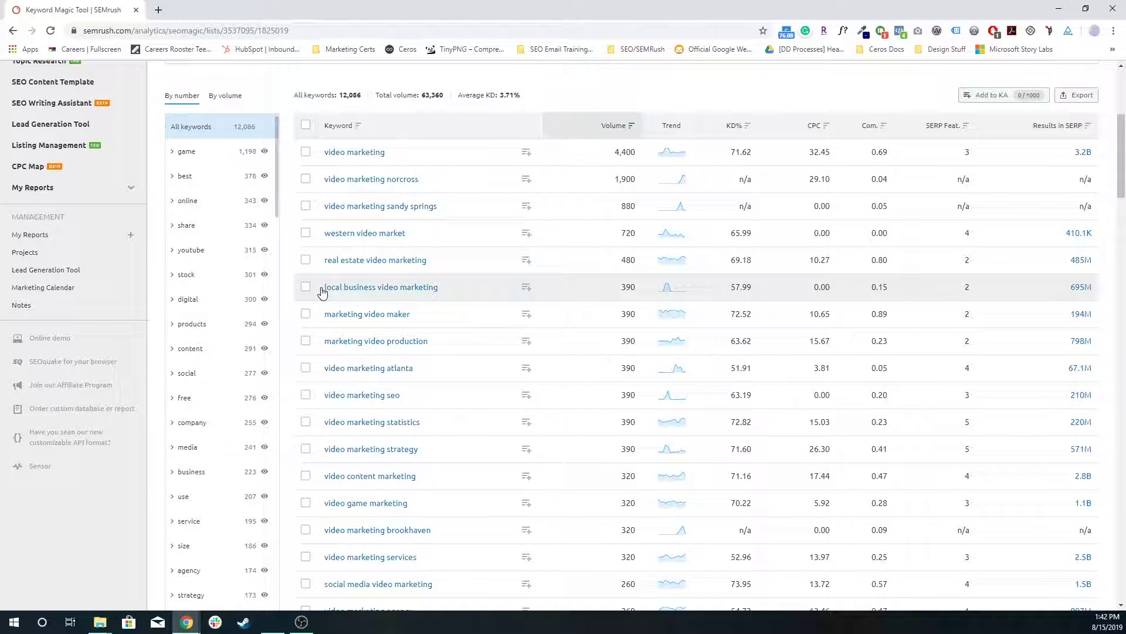
Step: Add 'marketing video production' to Keyword Analyzer, bringing it to 1/1000
{"action": "left_click", "coordinate": [305, 342]}
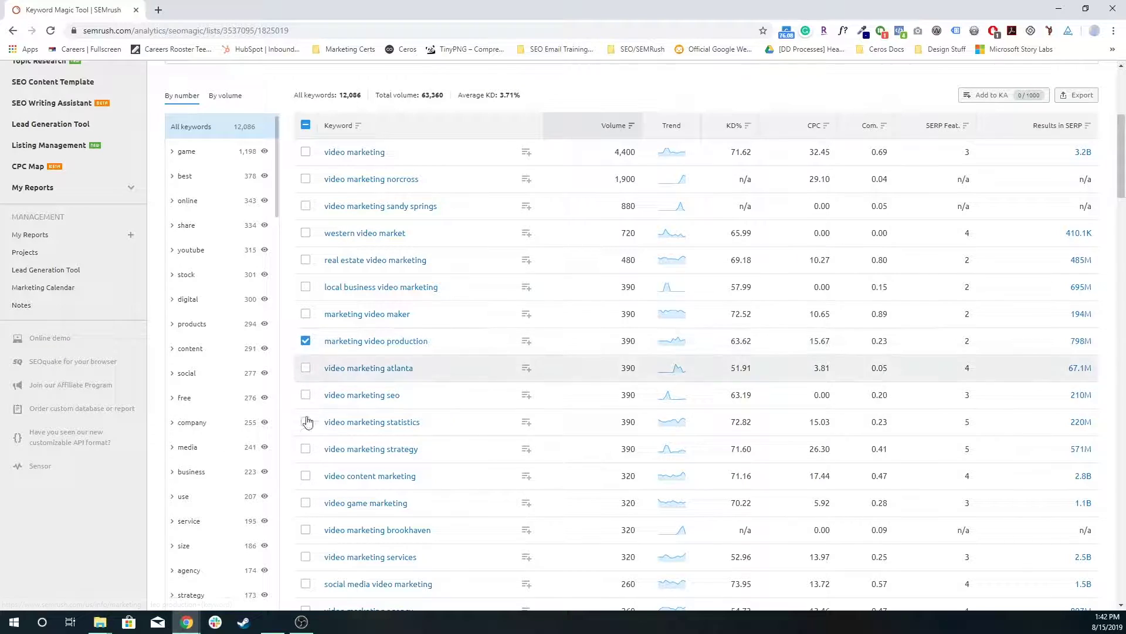
{"action": "left_click", "coordinate": [527, 344]}
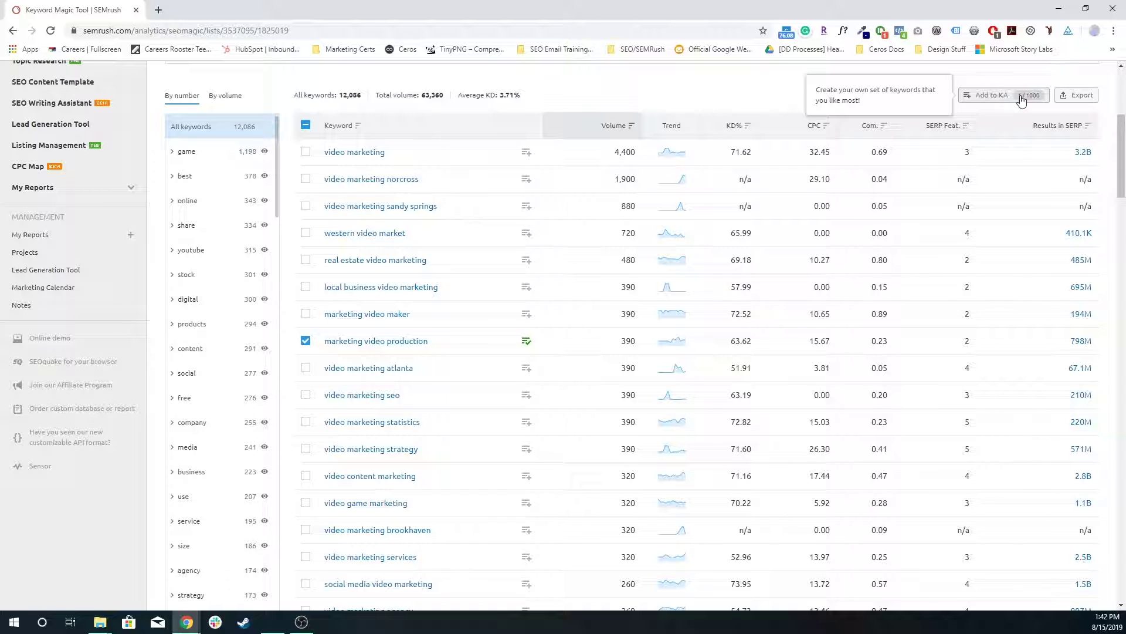
{"action": "scroll", "coordinate": [1023, 131], "scroll_direction": "up", "scroll_amount": 5}
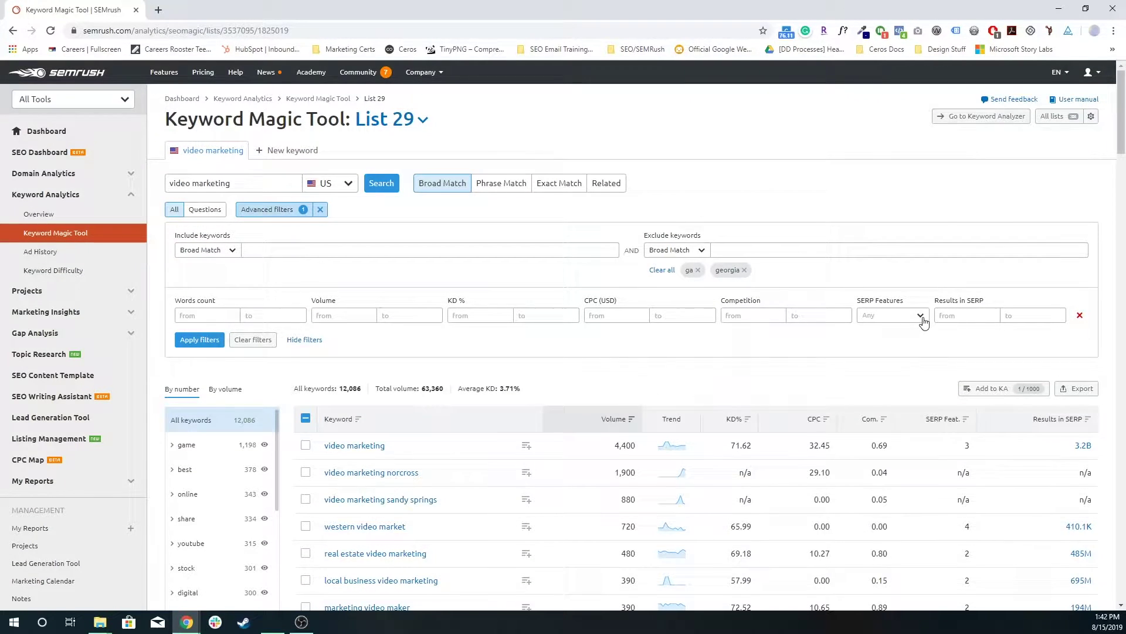
Step: Select video marketing statistics, strategy, content marketing, services and social media video marketing keywords
{"action": "scroll", "coordinate": [923, 322], "scroll_direction": "down", "scroll_amount": 6}
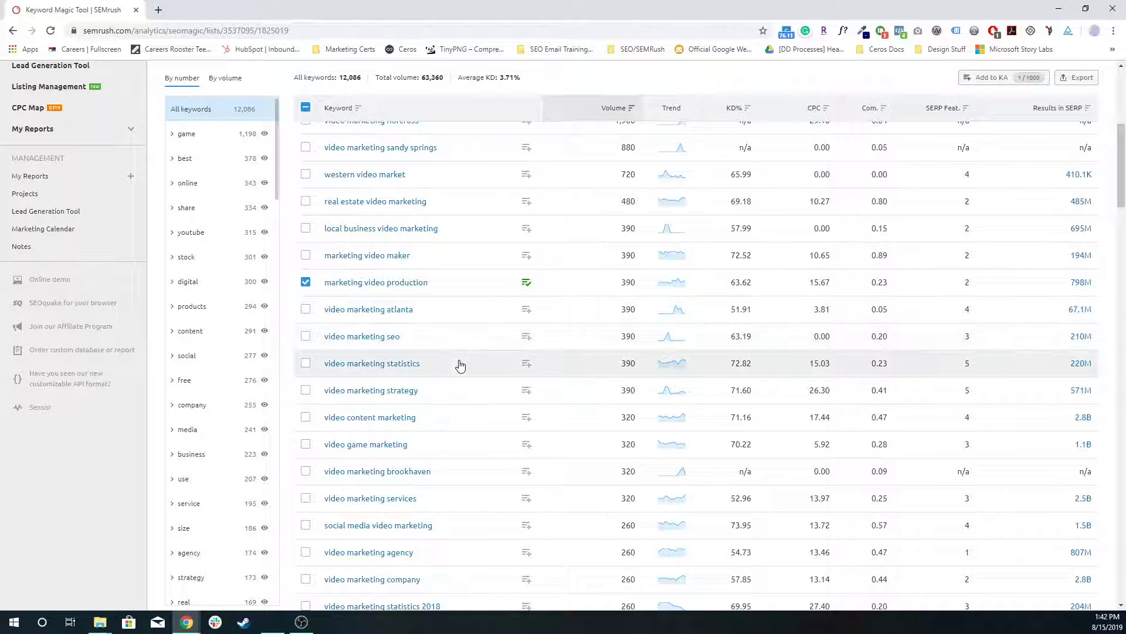
{"action": "left_click", "coordinate": [306, 363]}
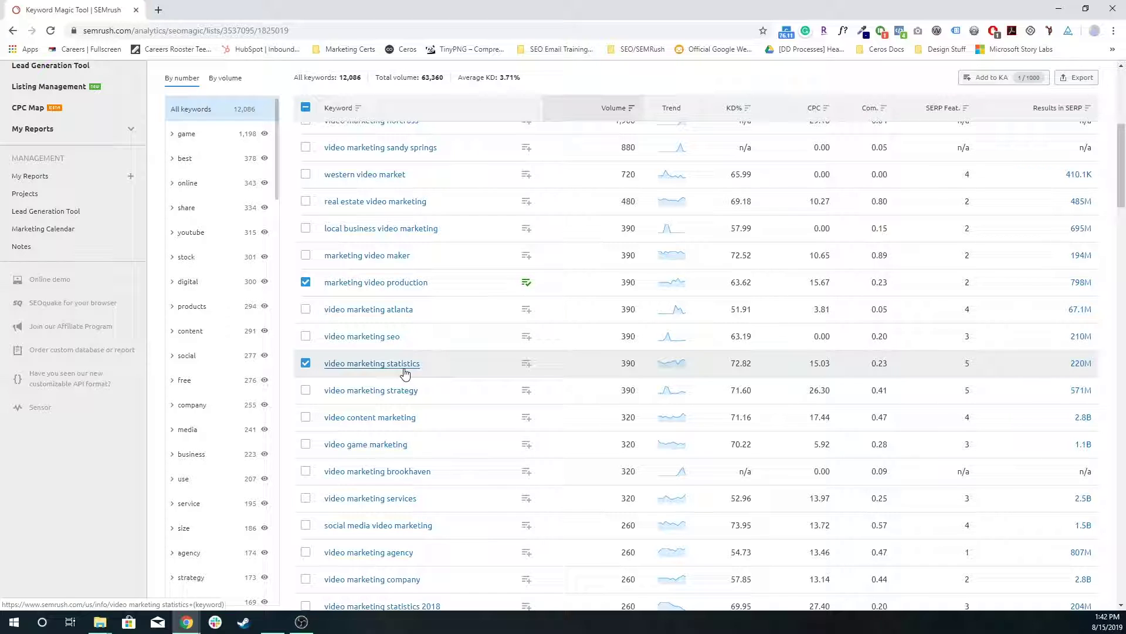
{"action": "left_click", "coordinate": [306, 391]}
{"action": "left_click", "coordinate": [306, 417]}
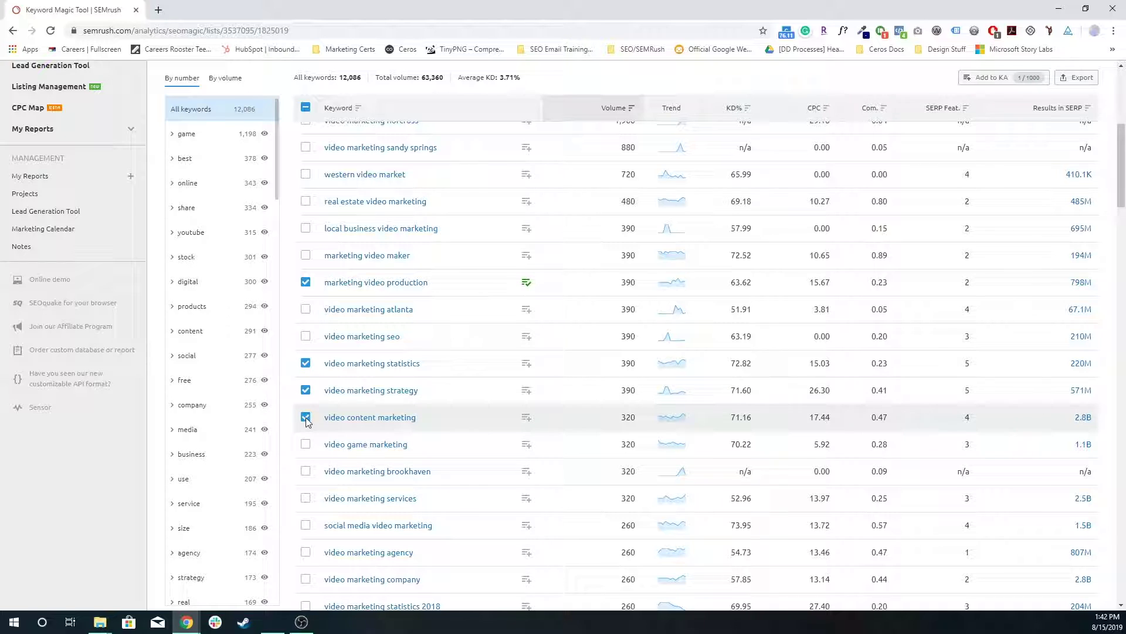
{"action": "scroll", "coordinate": [307, 422], "scroll_direction": "down", "scroll_amount": 2}
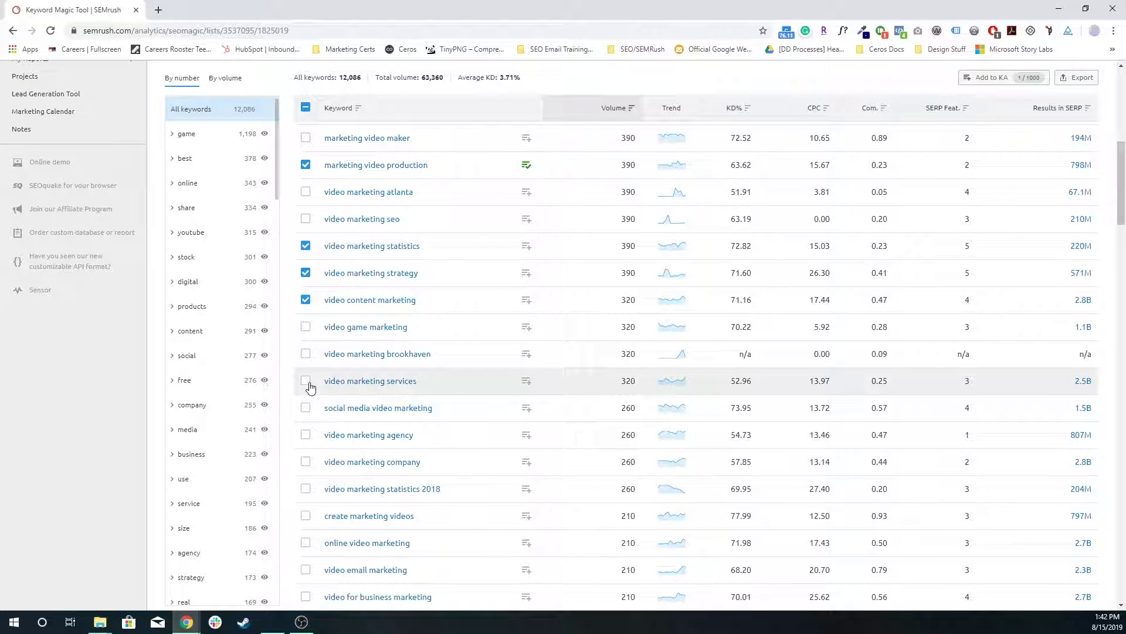
{"action": "left_click", "coordinate": [305, 381]}
{"action": "left_click", "coordinate": [307, 410]}
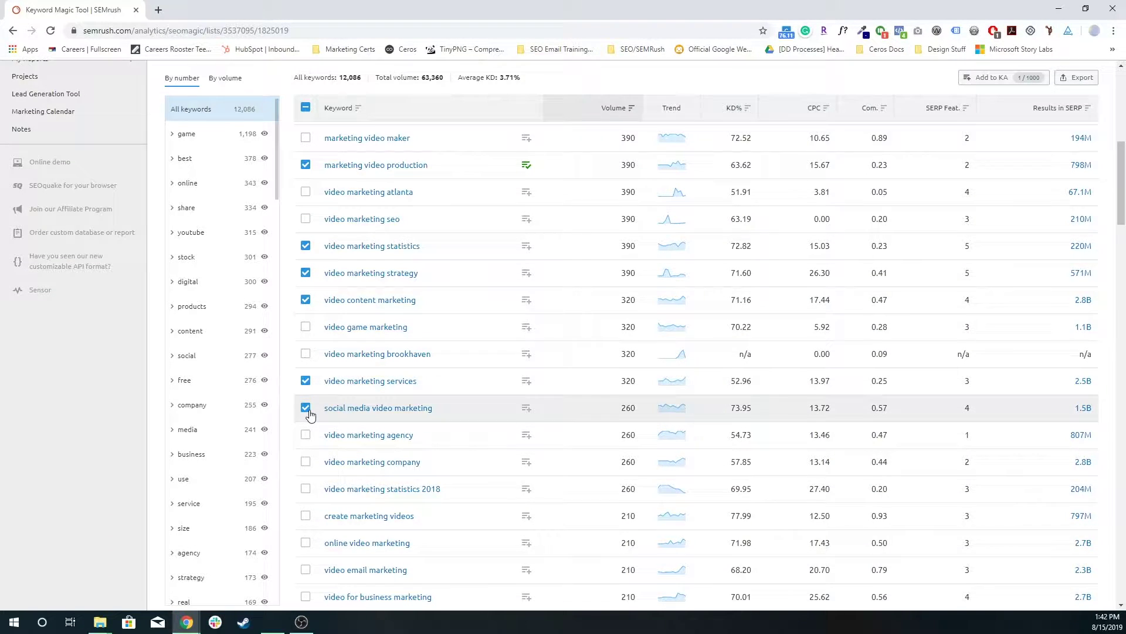
Step: Add the selected keywords to Keyword Analyzer and dismiss the confirmation
{"action": "scroll", "coordinate": [308, 405], "scroll_direction": "down", "scroll_amount": 1}
{"action": "scroll", "coordinate": [305, 387], "scroll_direction": "down", "scroll_amount": 1}
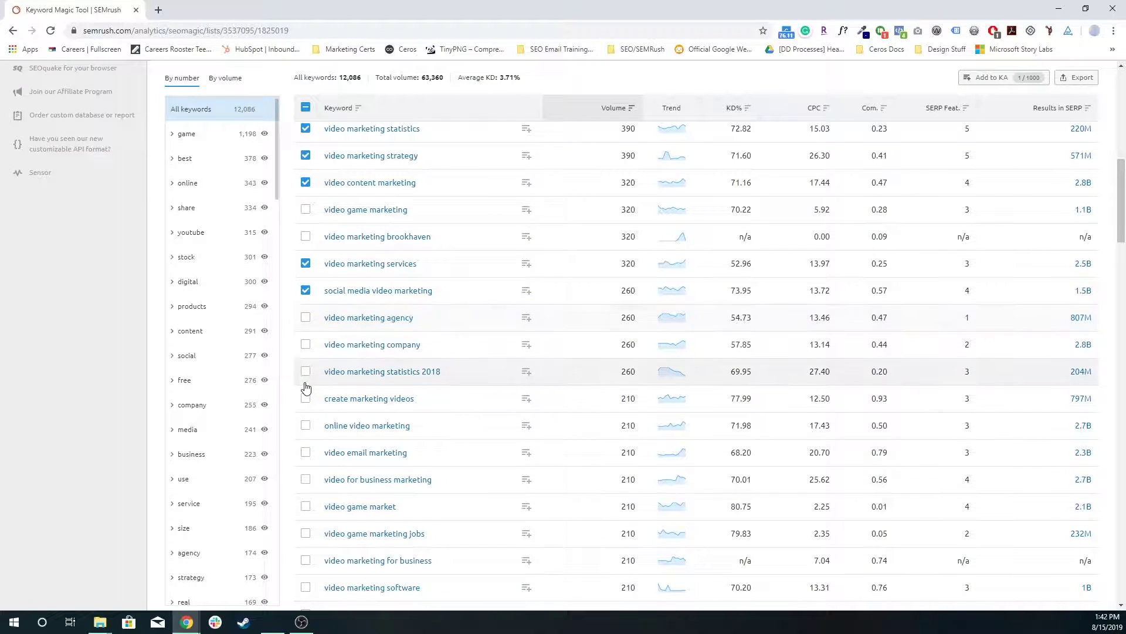
{"action": "scroll", "coordinate": [306, 405], "scroll_direction": "down", "scroll_amount": 1}
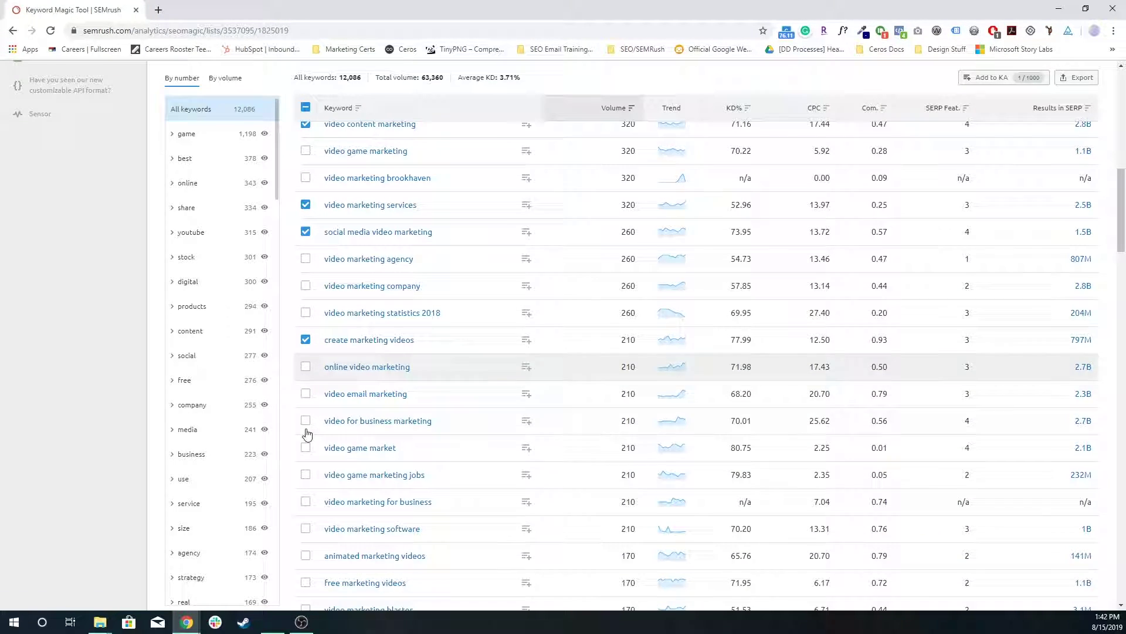
{"action": "scroll", "coordinate": [305, 409], "scroll_direction": "down", "scroll_amount": 3}
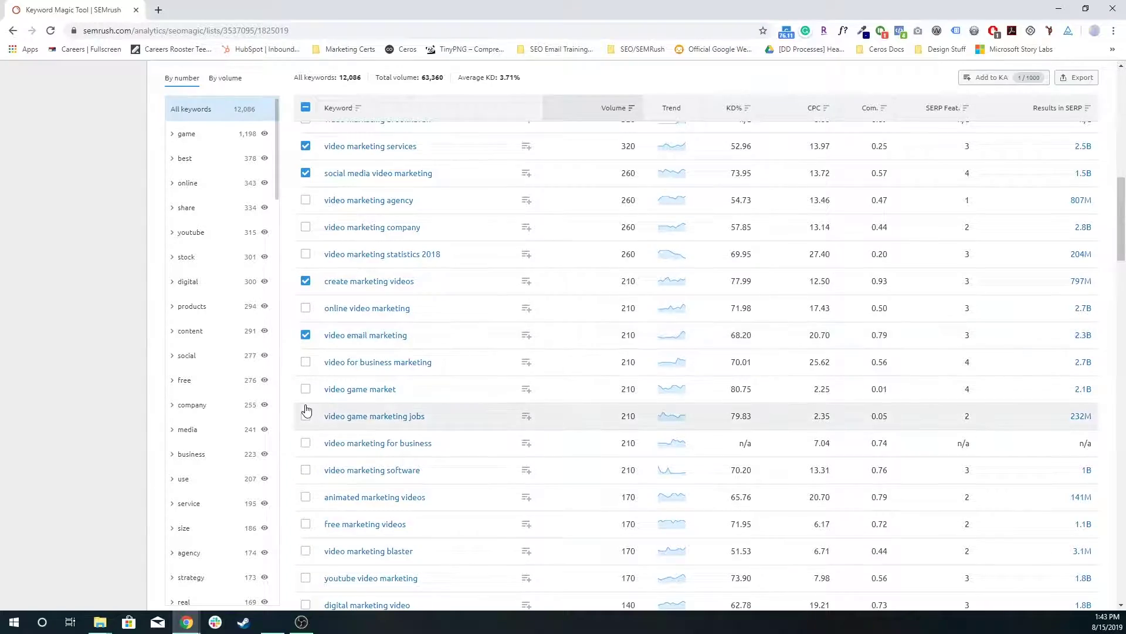
{"action": "scroll", "coordinate": [357, 436], "scroll_direction": "up", "scroll_amount": 3}
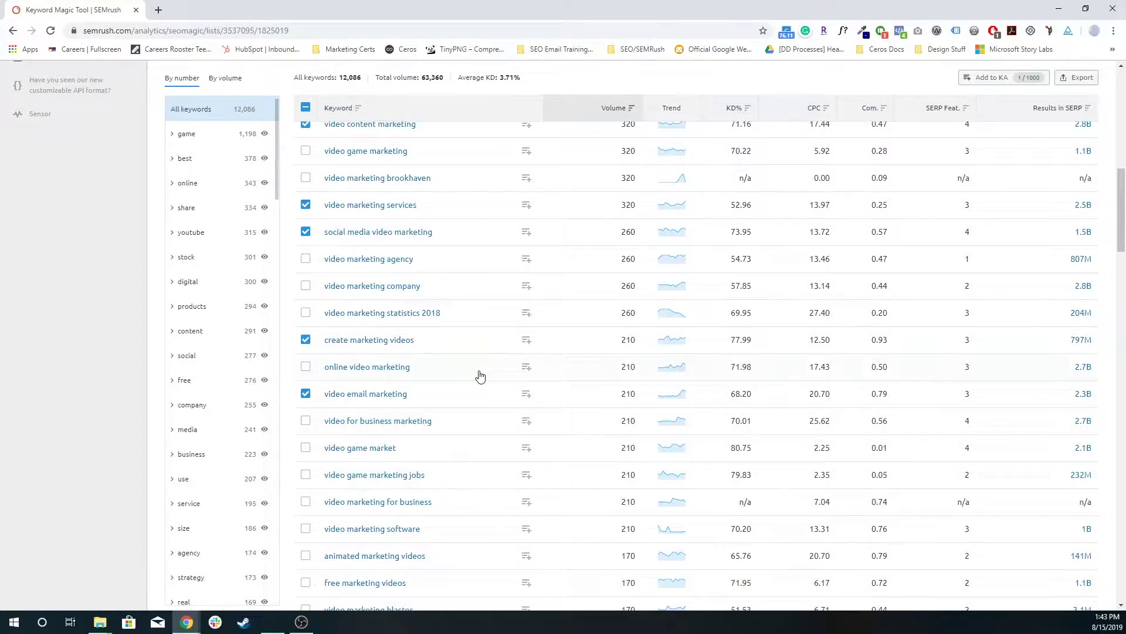
{"action": "scroll", "coordinate": [478, 378], "scroll_direction": "up", "scroll_amount": 10}
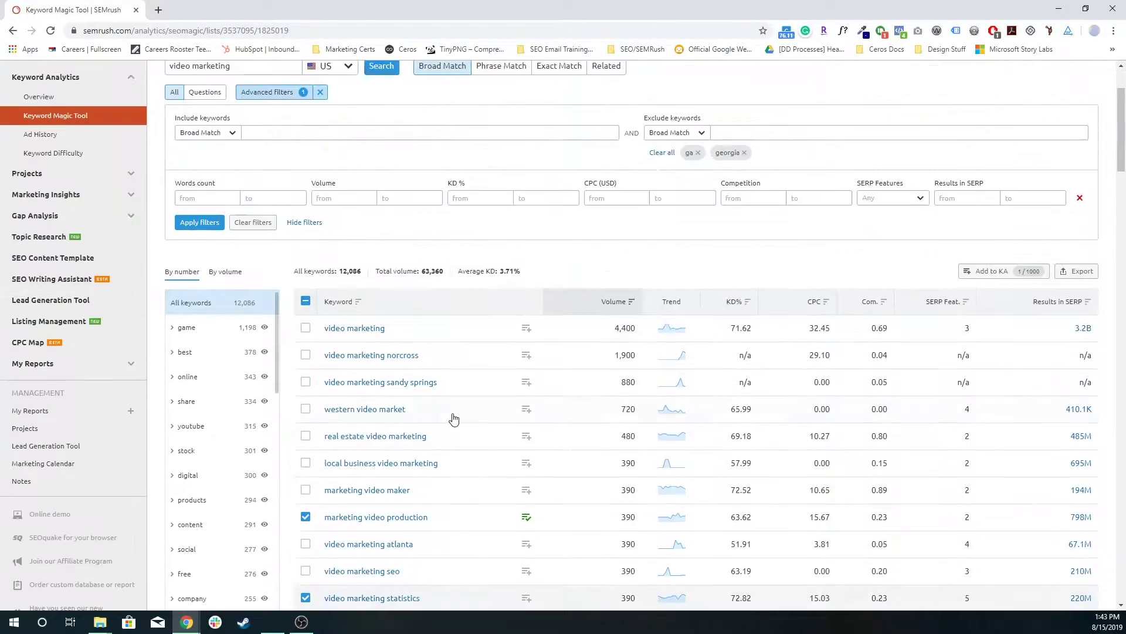
{"action": "left_click", "coordinate": [1012, 272]}
{"action": "scroll", "coordinate": [842, 259], "scroll_direction": "up", "scroll_amount": 2}
{"action": "left_click", "coordinate": [1106, 101]}
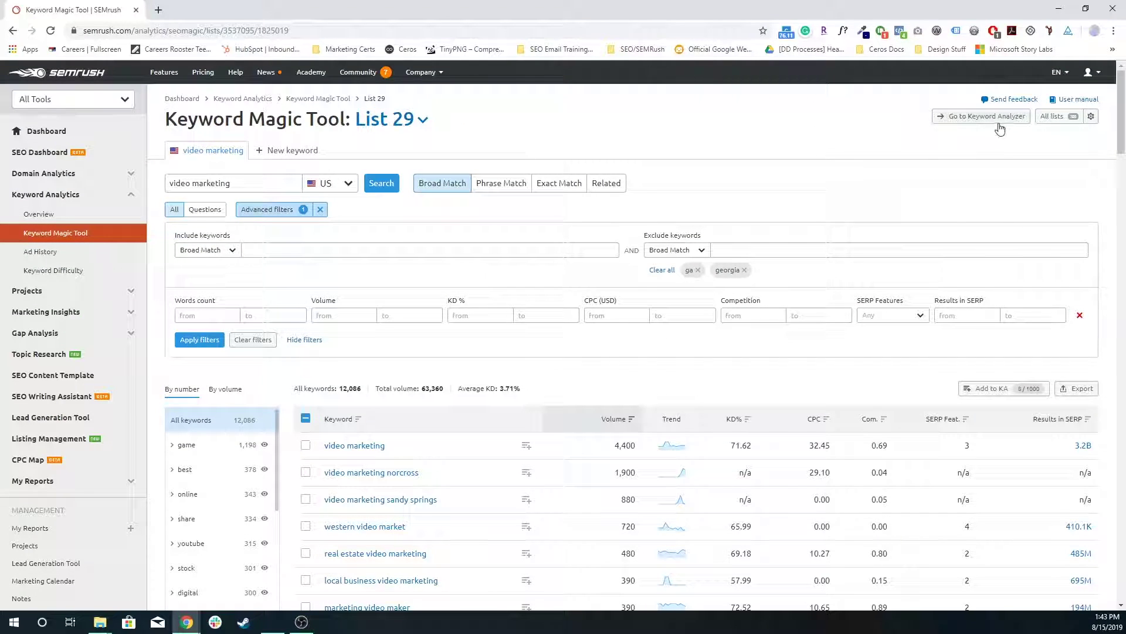
Step: Open List 29 in Keyword Analyzer and update metrics for all 8 keywords
{"action": "left_click", "coordinate": [939, 118]}
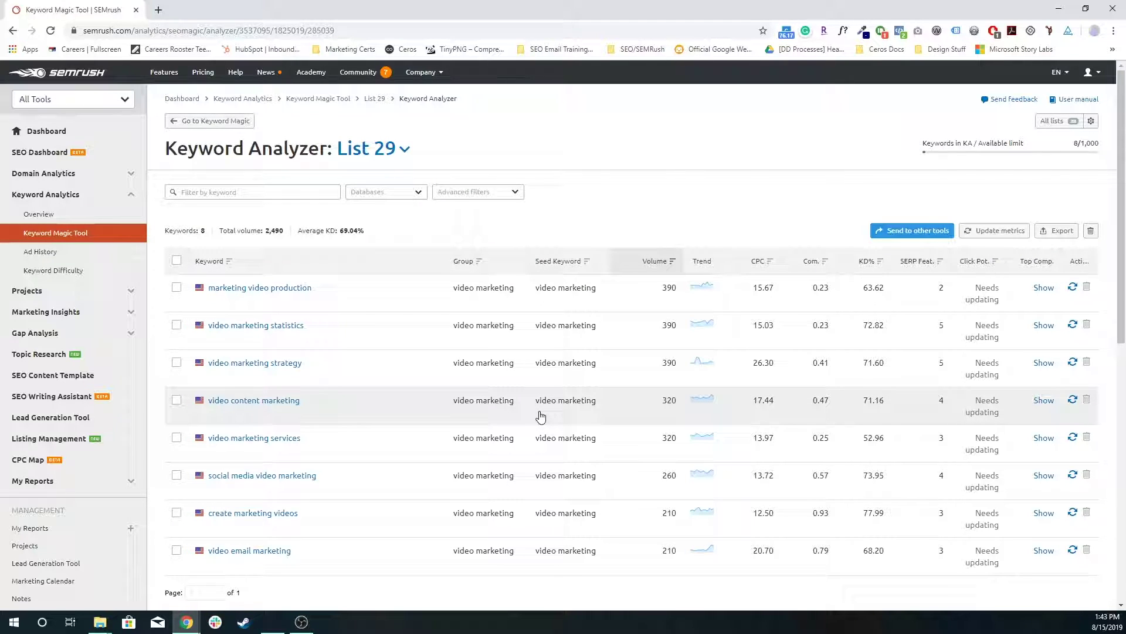
{"action": "left_click", "coordinate": [997, 231]}
{"action": "left_click", "coordinate": [978, 252]}
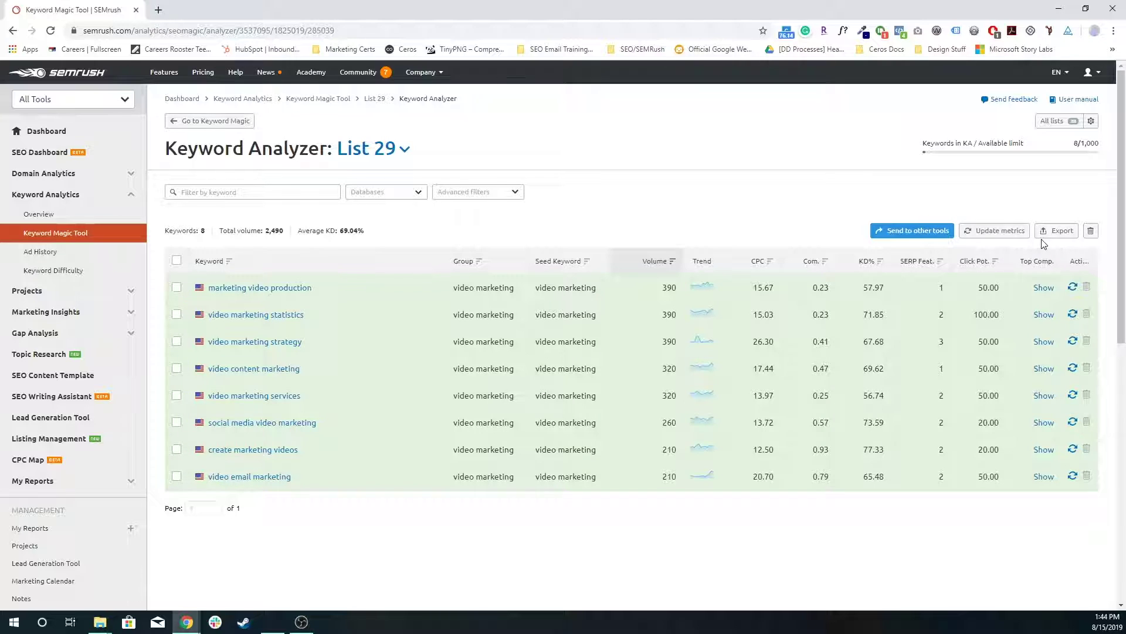
{"action": "left_click", "coordinate": [1058, 230]}
{"action": "left_click", "coordinate": [838, 178]}
Step: Export List 29's keywords as an XLSX file
{"action": "left_click", "coordinate": [1054, 228]}
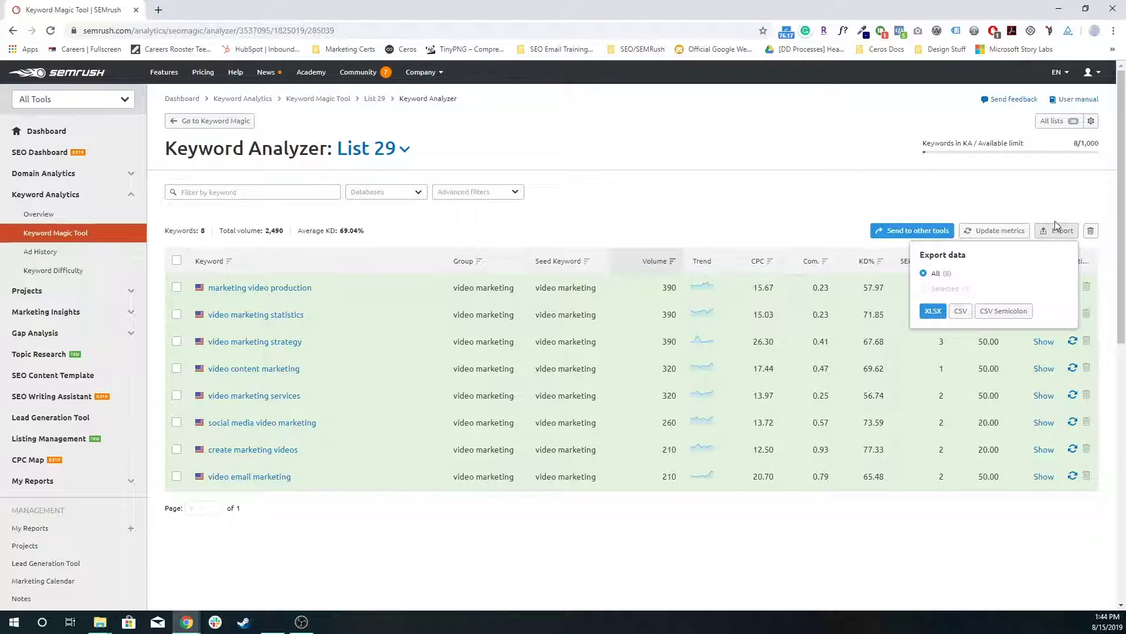
{"action": "left_click", "coordinate": [927, 311]}
{"action": "left_click", "coordinate": [379, 148]}
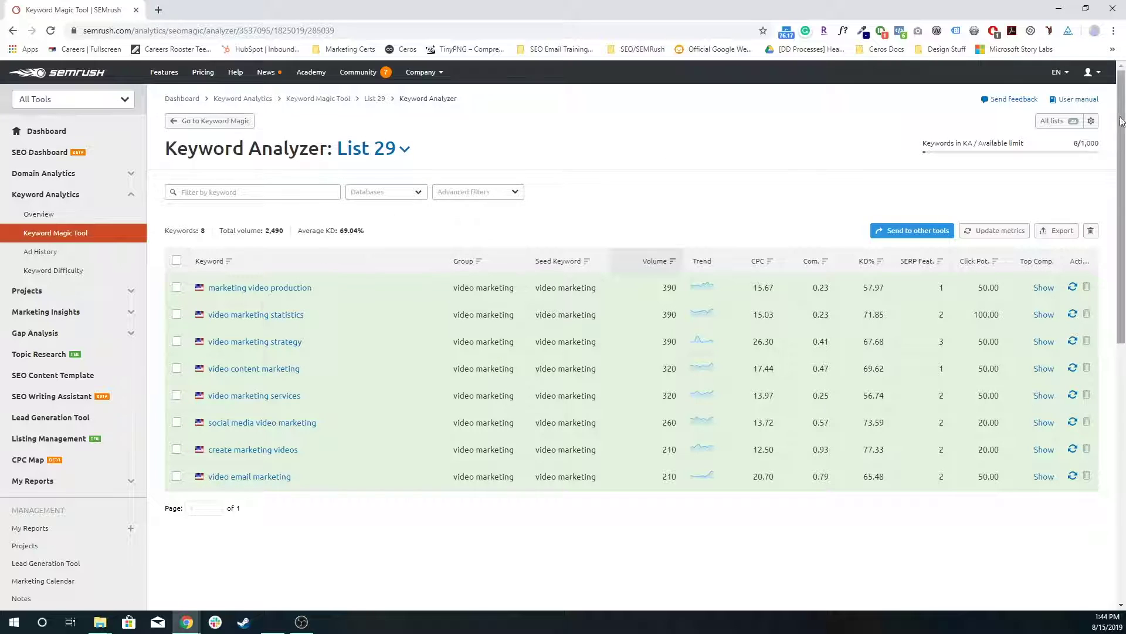
Step: Start renaming List 29, cancel, and return to the Keyword Magic Tool lists page
{"action": "left_click", "coordinate": [1091, 122]}
{"action": "left_click", "coordinate": [1062, 144]}
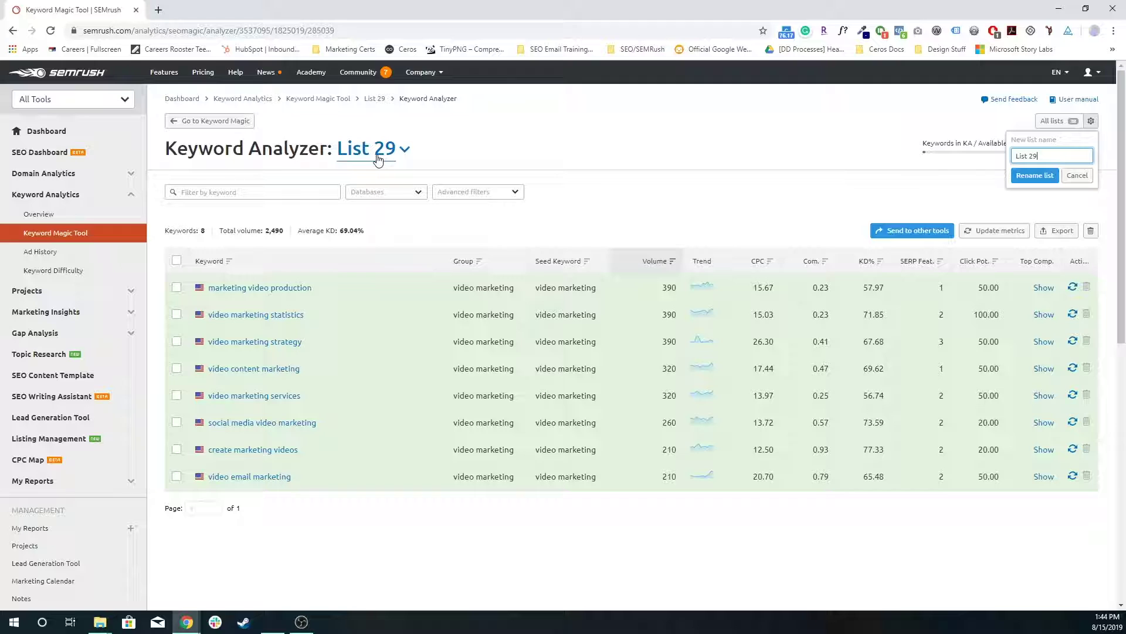
{"action": "left_click", "coordinate": [662, 147]}
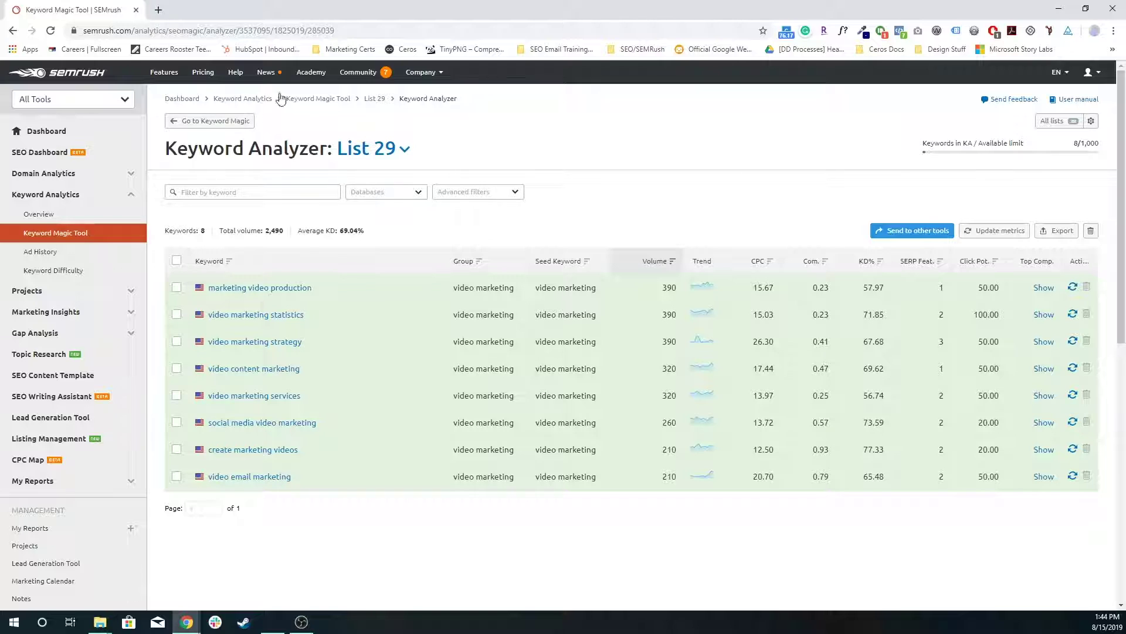
{"action": "left_click", "coordinate": [311, 99]}
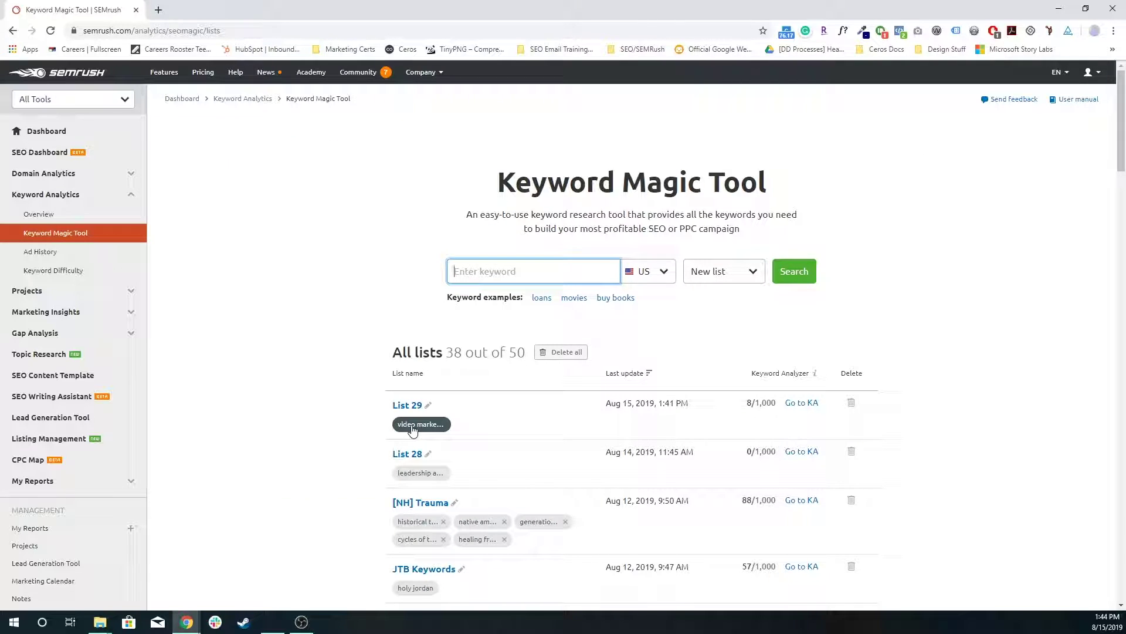
Step: Run Organic Research from Domain Analytics for directdevelopment.com
{"action": "left_click", "coordinate": [956, 314]}
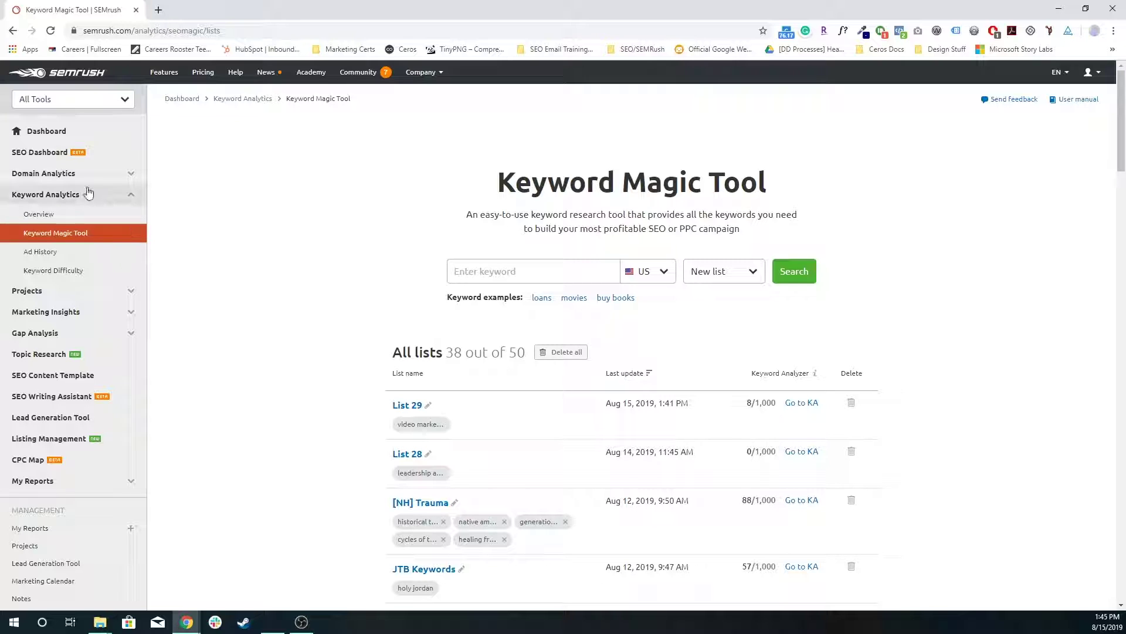
{"action": "left_click", "coordinate": [74, 174]}
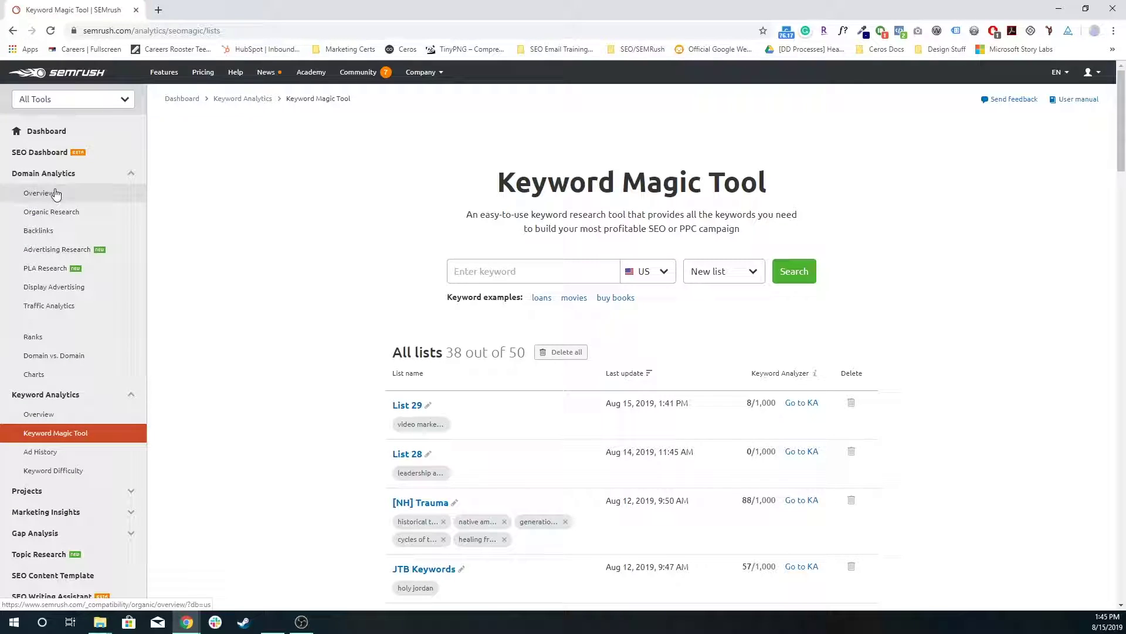
{"action": "left_click", "coordinate": [59, 215]}
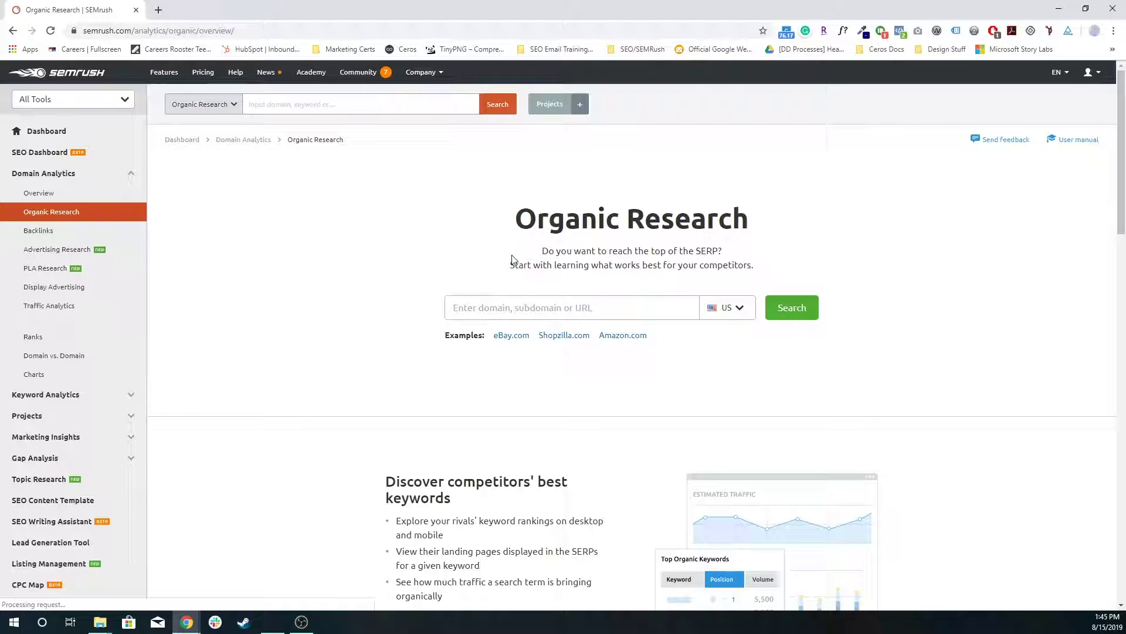
{"action": "left_click", "coordinate": [515, 298]}
{"action": "type", "text": "dir"}
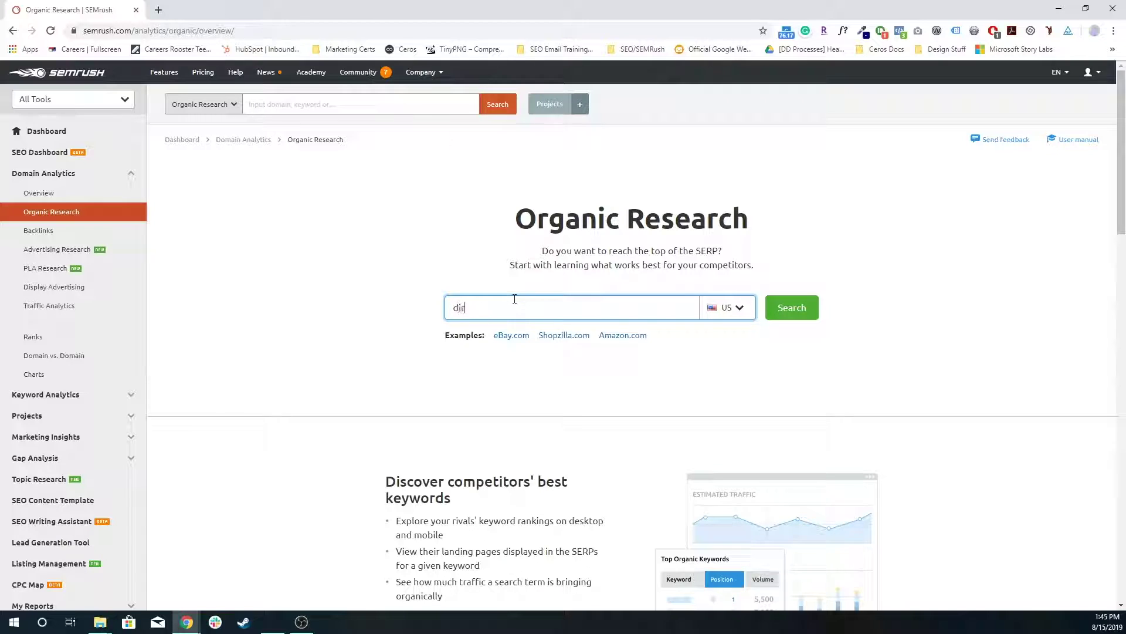
{"action": "type", "text": "ectdevelopment.com"}
{"action": "key", "text": "Return"}
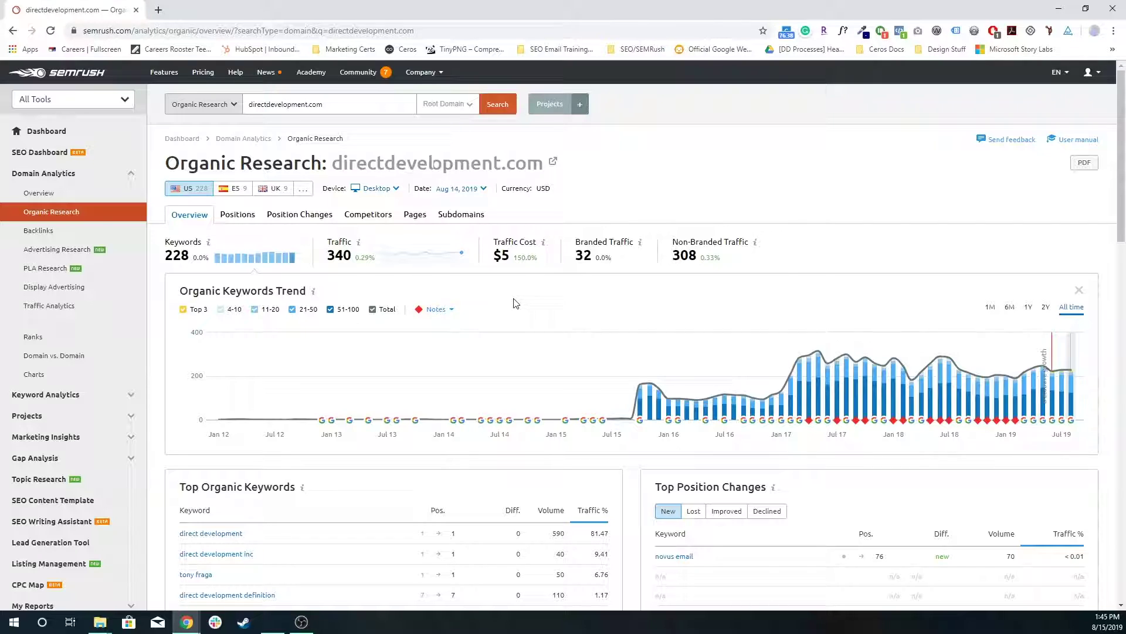
Step: Review the overview down to the Top Organic Keywords section
{"action": "scroll", "coordinate": [610, 328], "scroll_direction": "down", "scroll_amount": 2}
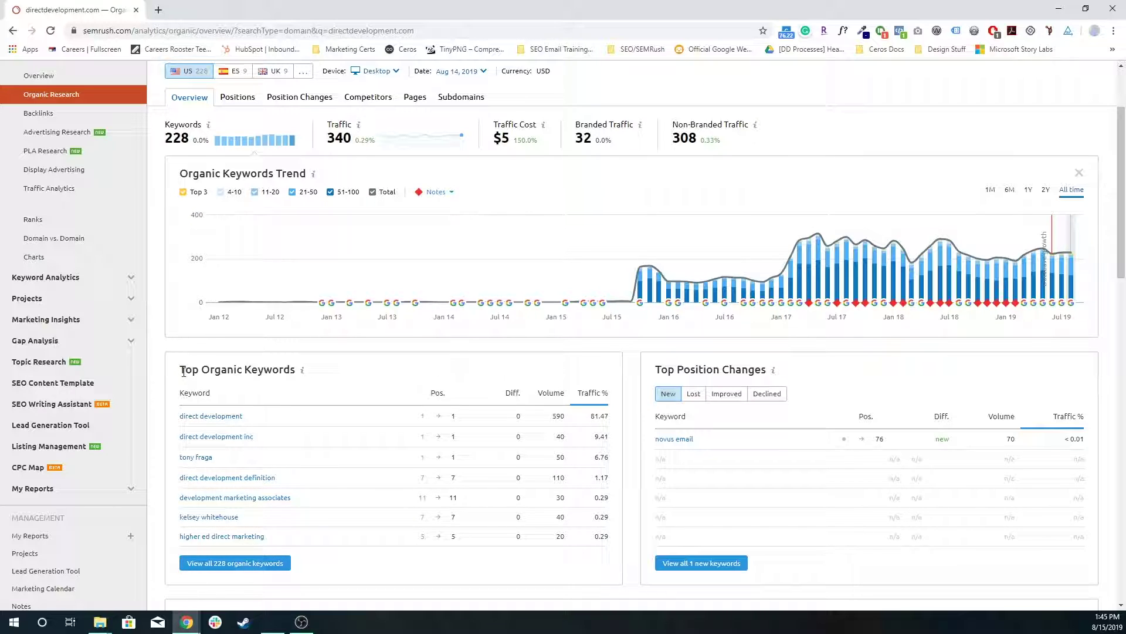
{"action": "triple_click", "coordinate": [262, 378]}
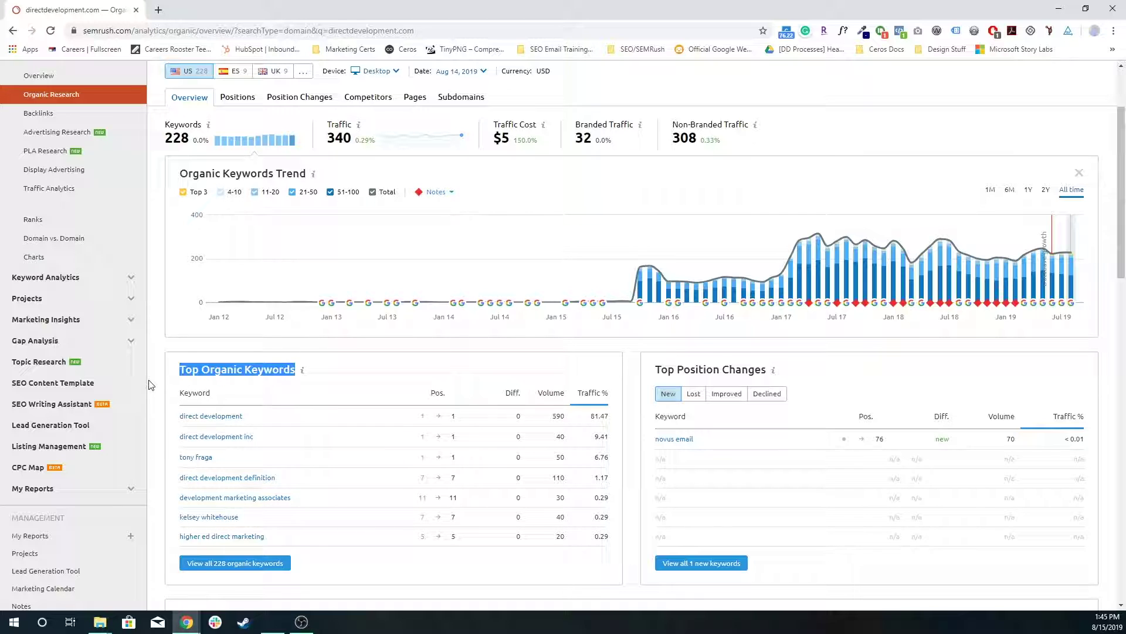
{"action": "scroll", "coordinate": [126, 374], "scroll_direction": "up", "scroll_amount": 2}
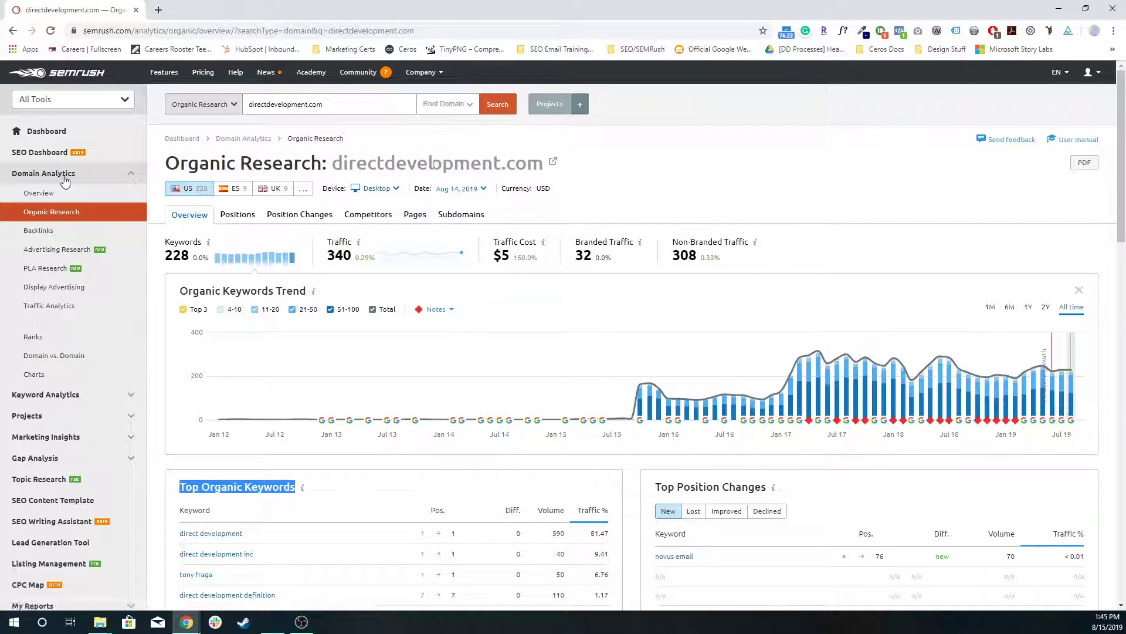
{"action": "scroll", "coordinate": [340, 474], "scroll_direction": "down", "scroll_amount": 1}
{"action": "scroll", "coordinate": [332, 511], "scroll_direction": "down", "scroll_amount": 3}
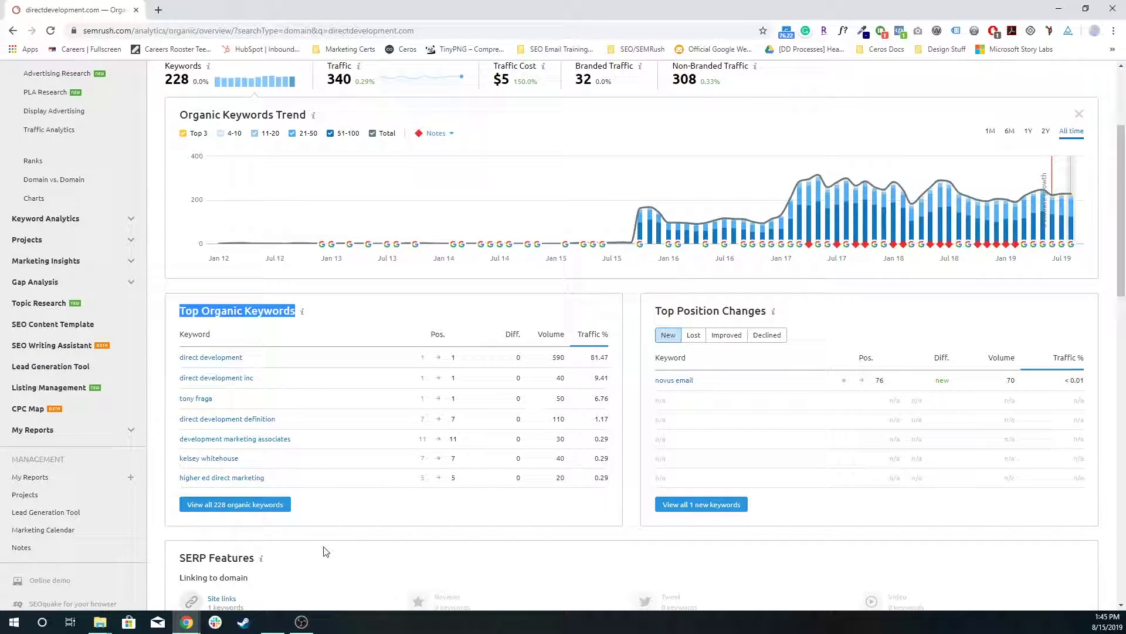
Step: Open the Positions report for all 228 organic keywords and scroll through the table
{"action": "left_click", "coordinate": [246, 504]}
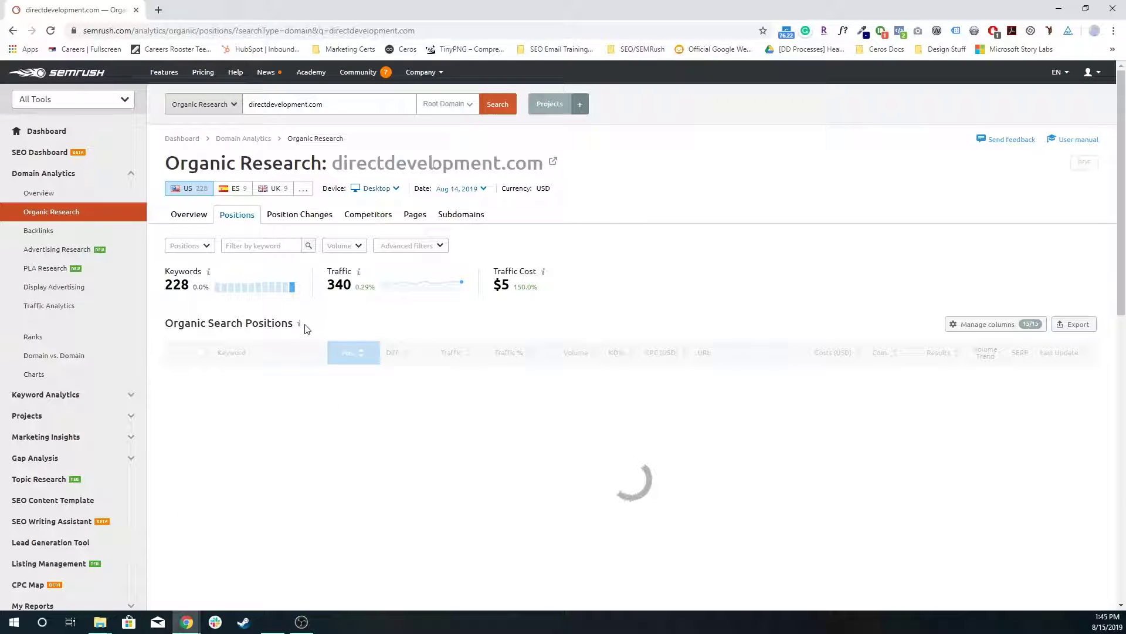
{"action": "scroll", "coordinate": [391, 350], "scroll_direction": "down", "scroll_amount": 1}
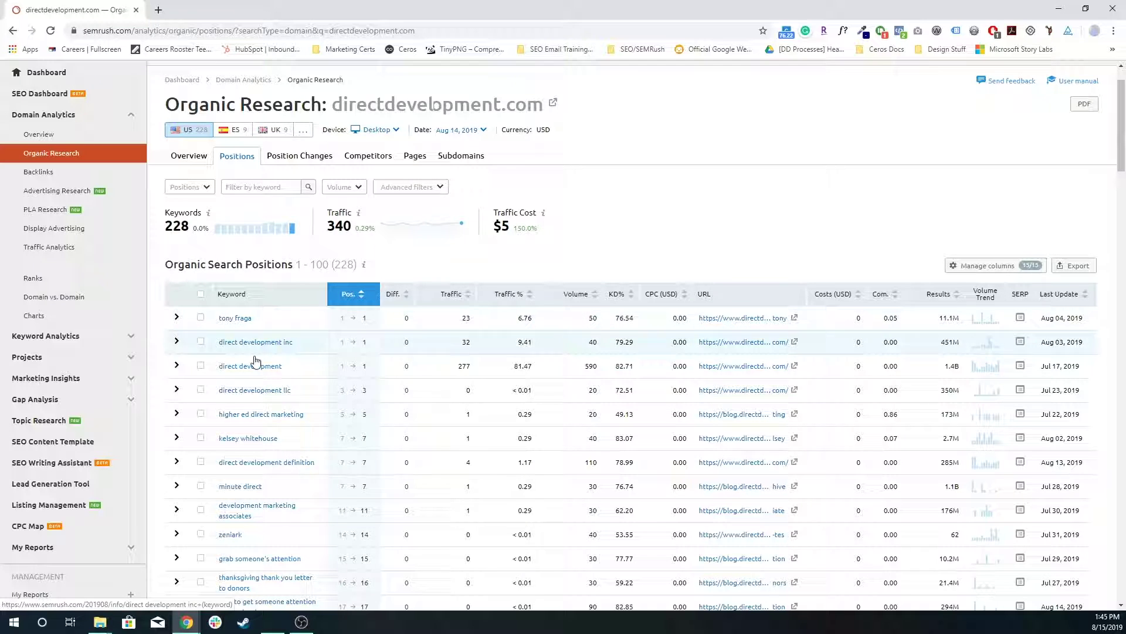
{"action": "scroll", "coordinate": [249, 458], "scroll_direction": "down", "scroll_amount": 2}
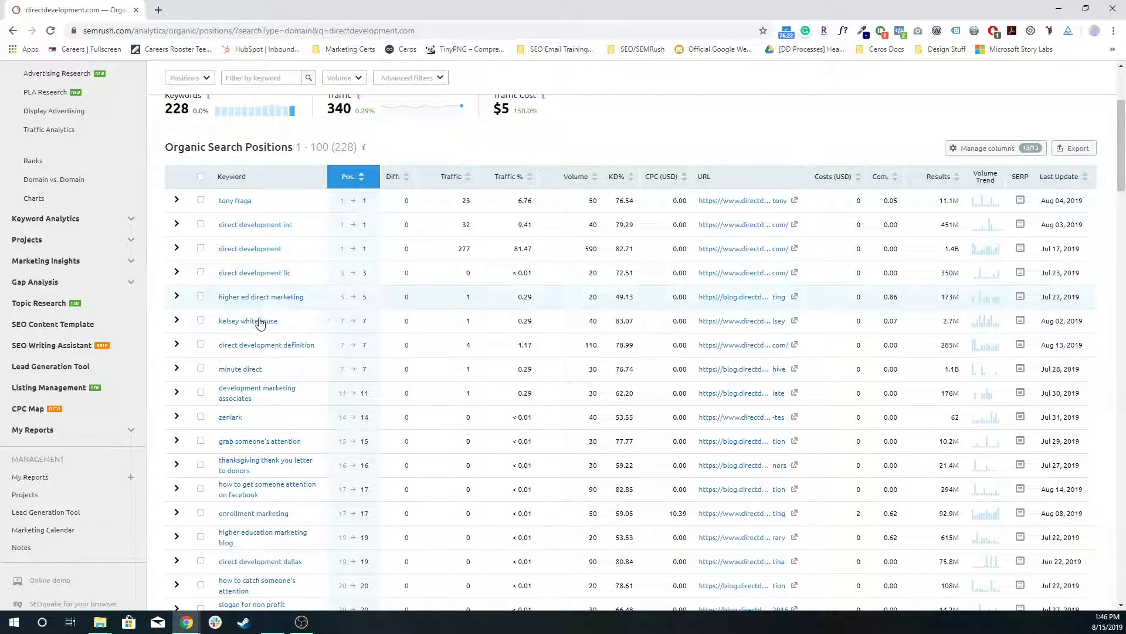
{"action": "scroll", "coordinate": [303, 385], "scroll_direction": "down", "scroll_amount": 5}
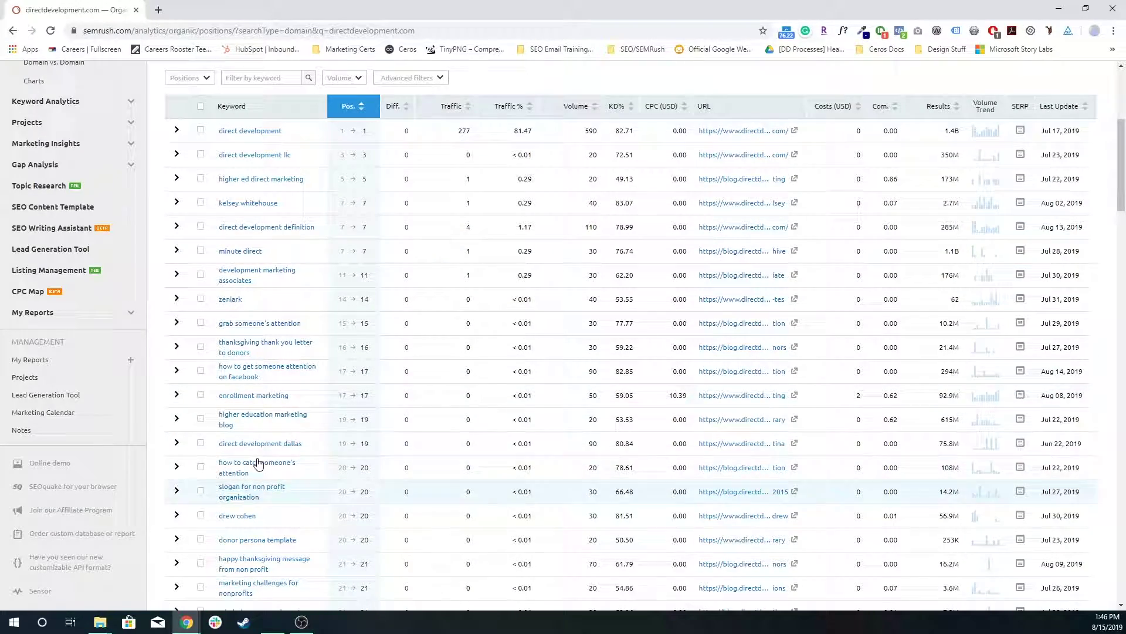
{"action": "scroll", "coordinate": [249, 498], "scroll_direction": "up", "scroll_amount": 6}
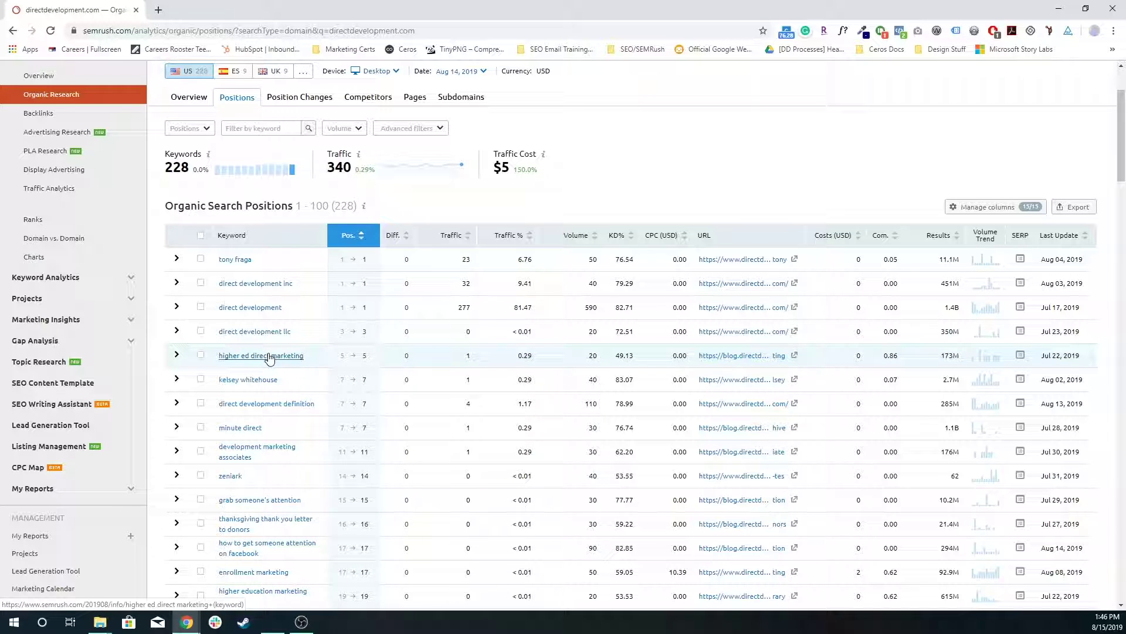
{"action": "scroll", "coordinate": [280, 410], "scroll_direction": "down", "scroll_amount": 6}
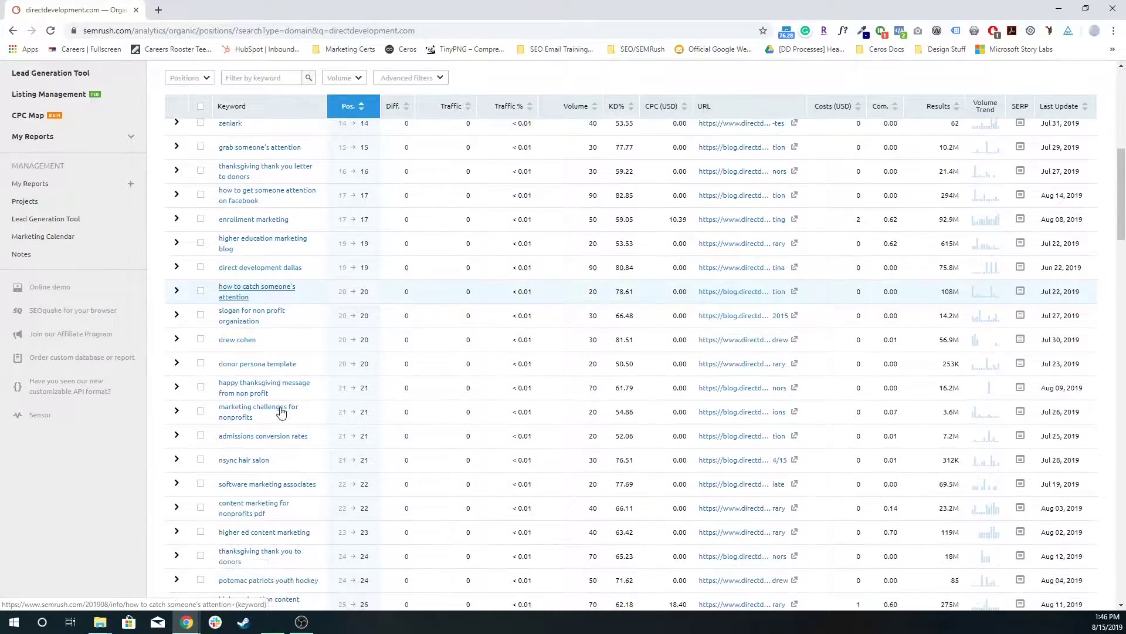
{"action": "scroll", "coordinate": [281, 411], "scroll_direction": "down", "scroll_amount": 7}
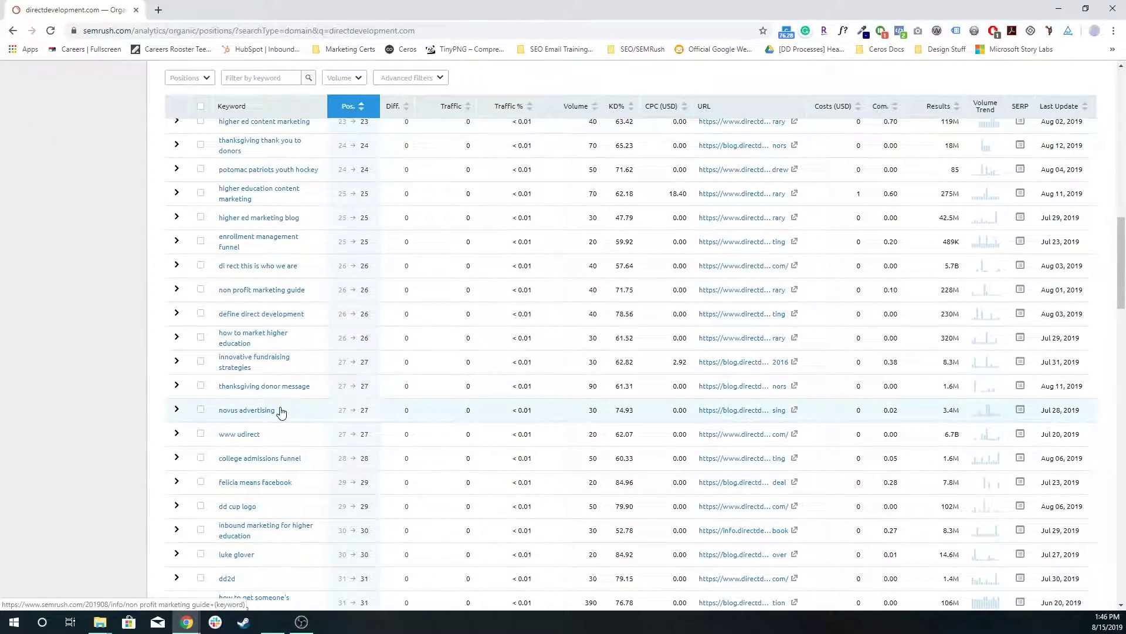
{"action": "scroll", "coordinate": [280, 411], "scroll_direction": "down", "scroll_amount": 4}
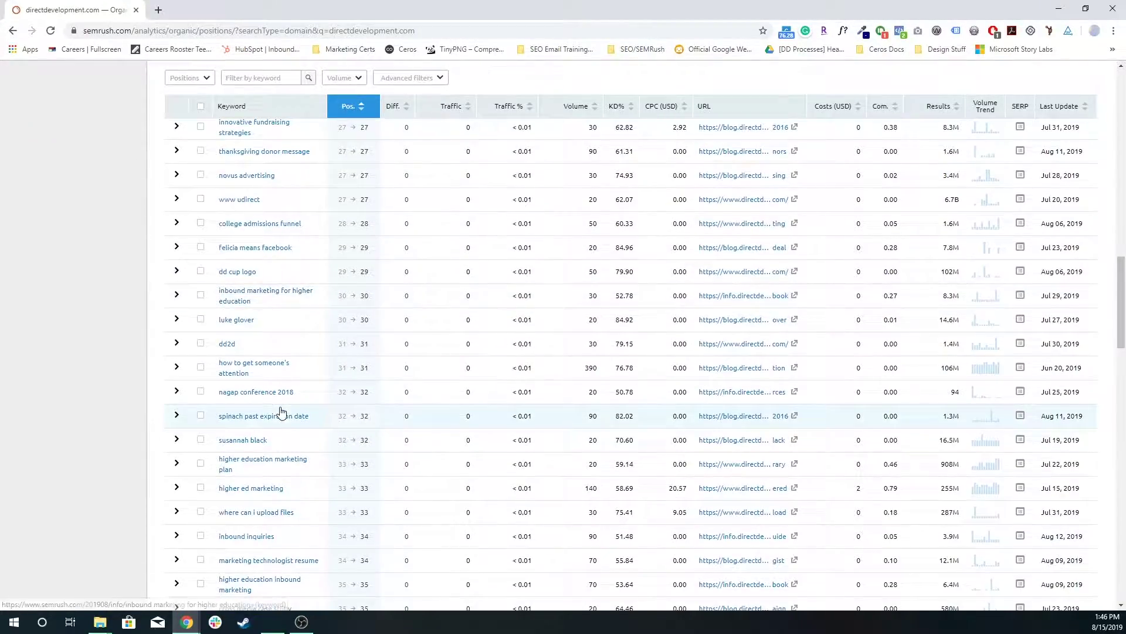
{"action": "scroll", "coordinate": [280, 412], "scroll_direction": "up", "scroll_amount": 10}
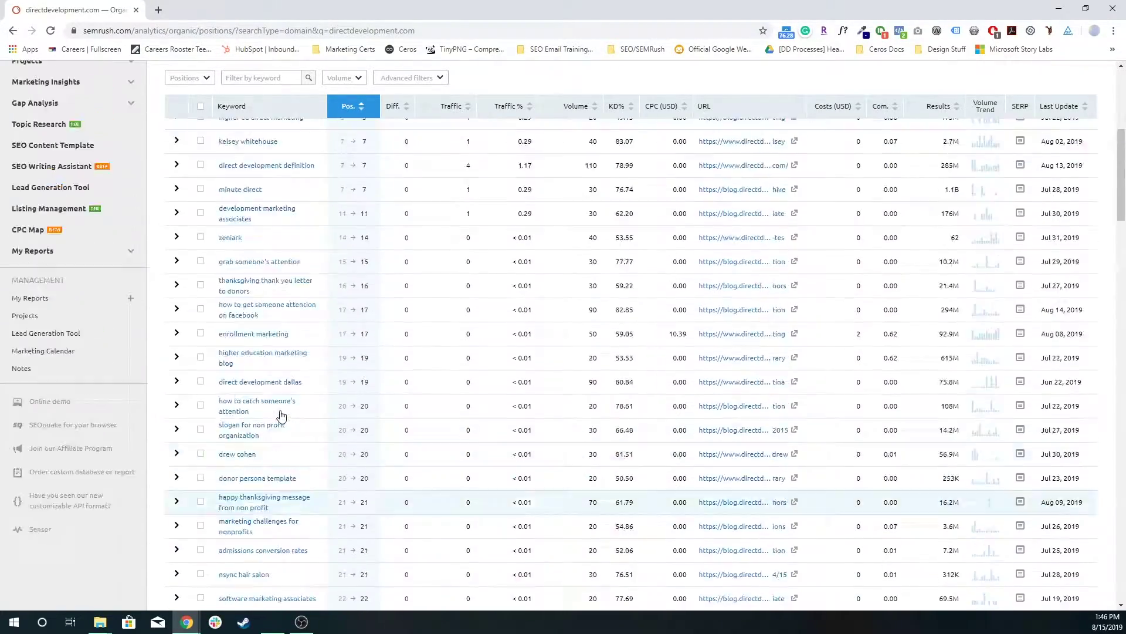
{"action": "scroll", "coordinate": [281, 412], "scroll_direction": "up", "scroll_amount": 6}
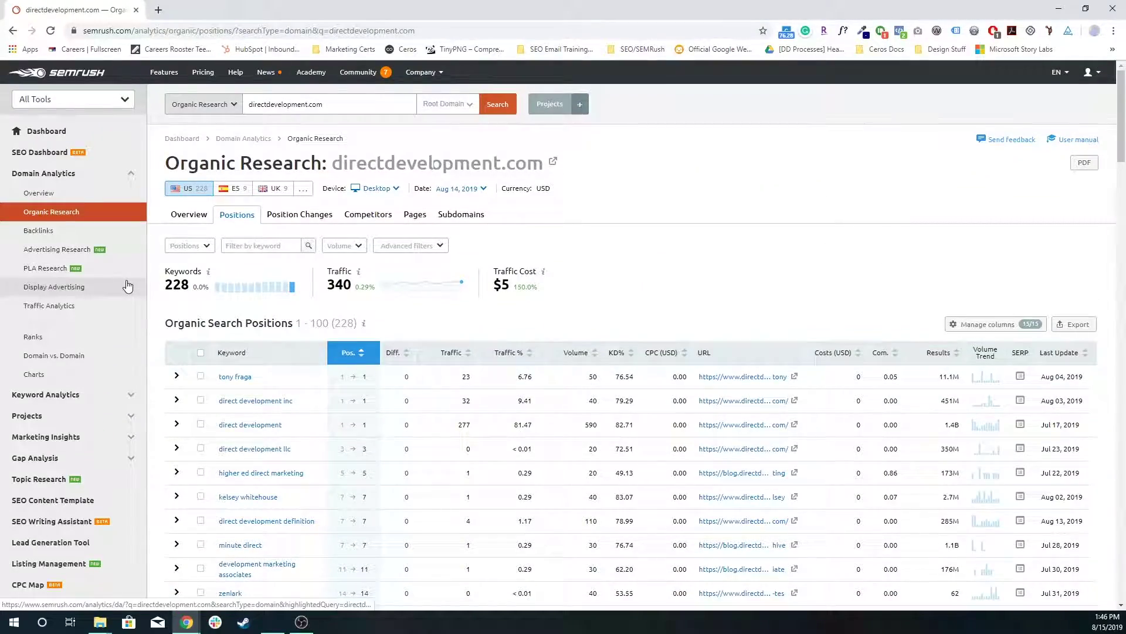